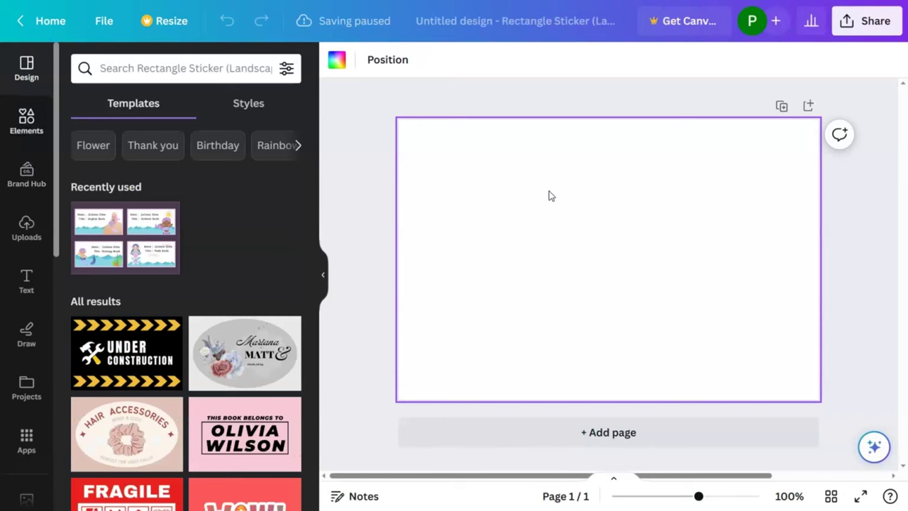
Step: Set the page background to the light orange colour of the brand kit palette
click(336, 62)
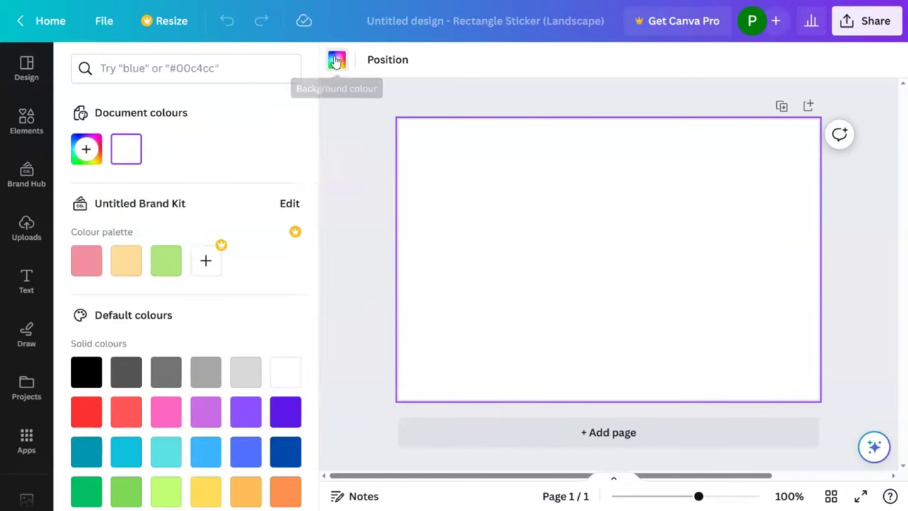
click(118, 274)
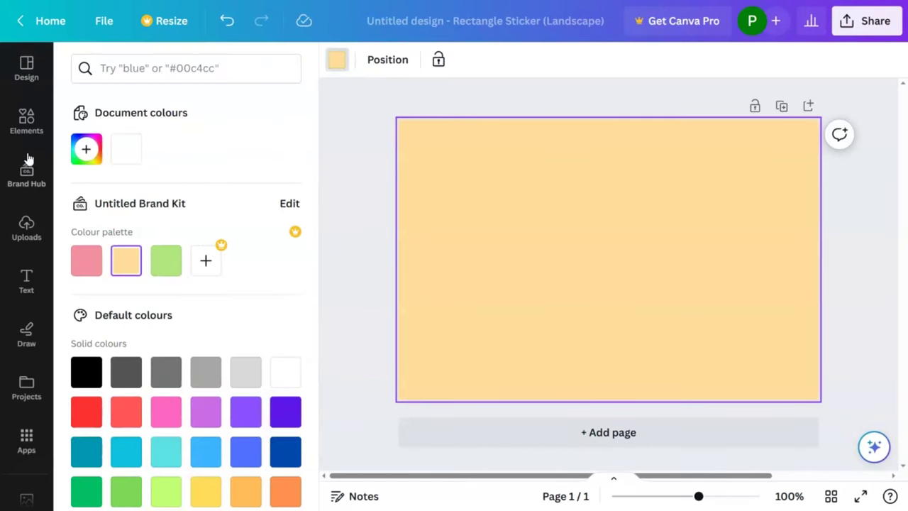
Step: Add a square shape to the page and stretch it on all four sides until it covers the whole page
click(27, 122)
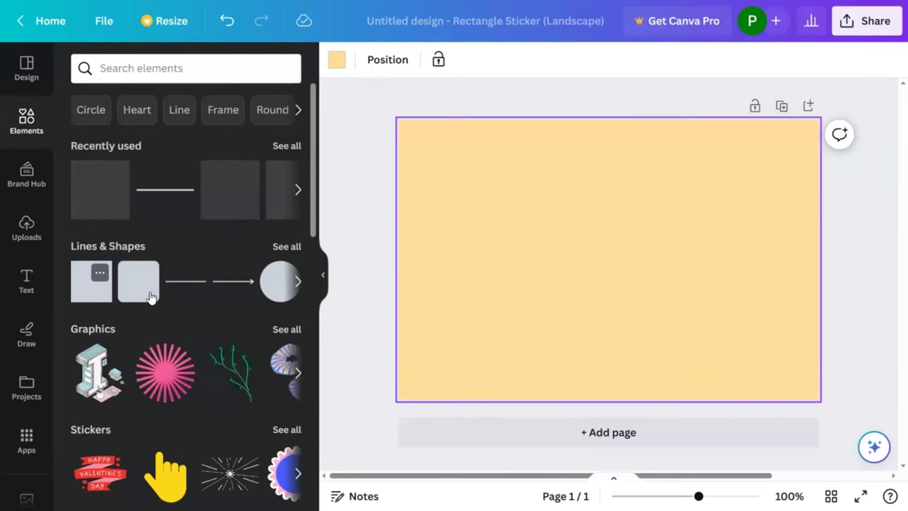
drag(641, 286, 608, 258)
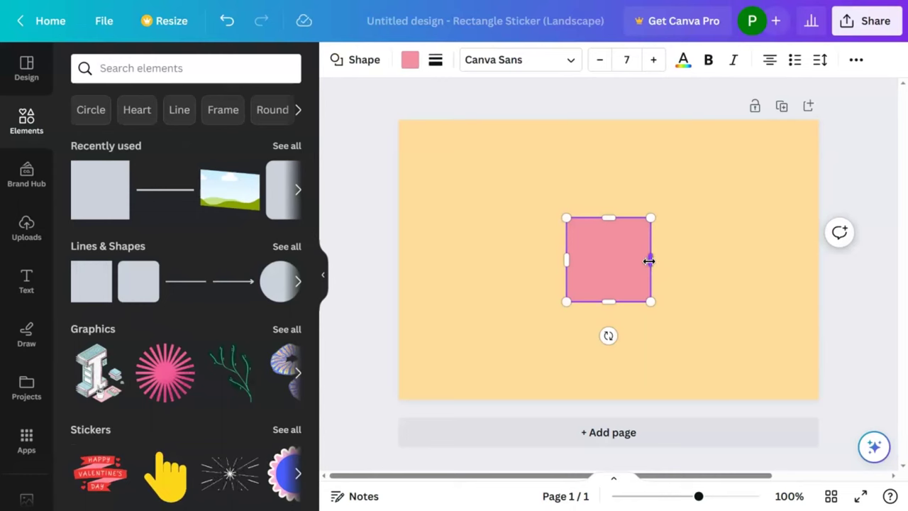
drag(750, 261, 818, 258)
drag(563, 259, 395, 271)
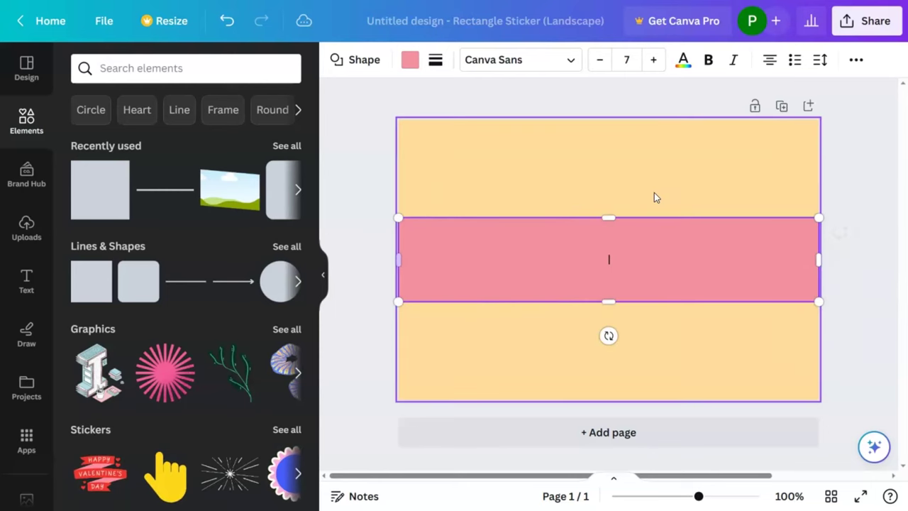
drag(620, 179, 629, 119)
drag(608, 312, 608, 399)
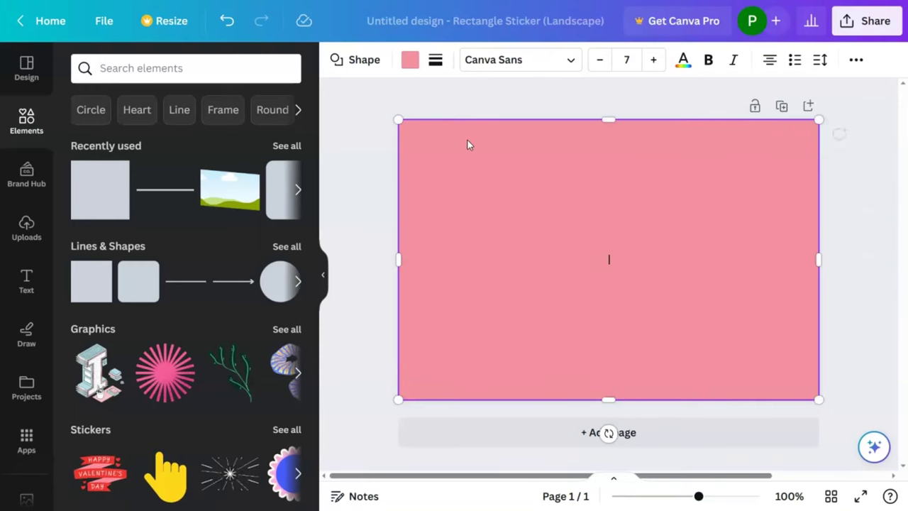
Step: Make the shape's fill transparent and give it a solid border with a weight of 20
click(411, 61)
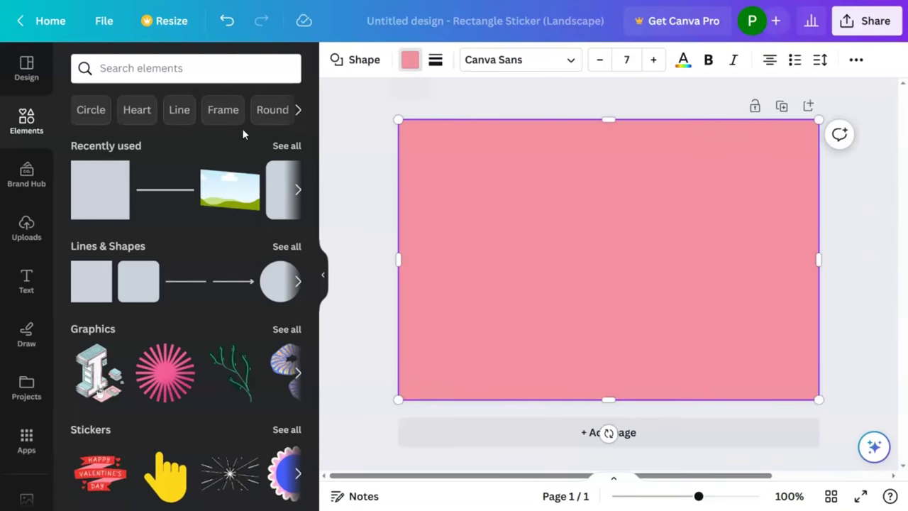
click(125, 151)
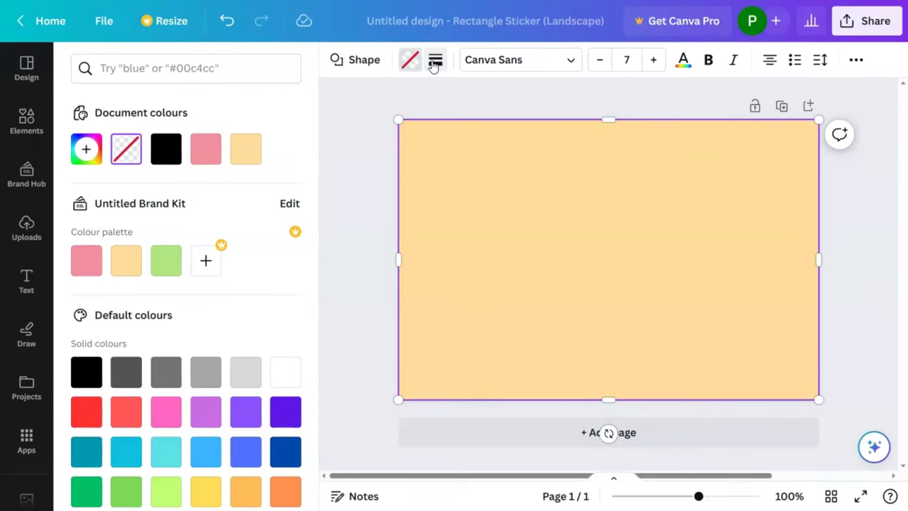
click(435, 61)
click(458, 176)
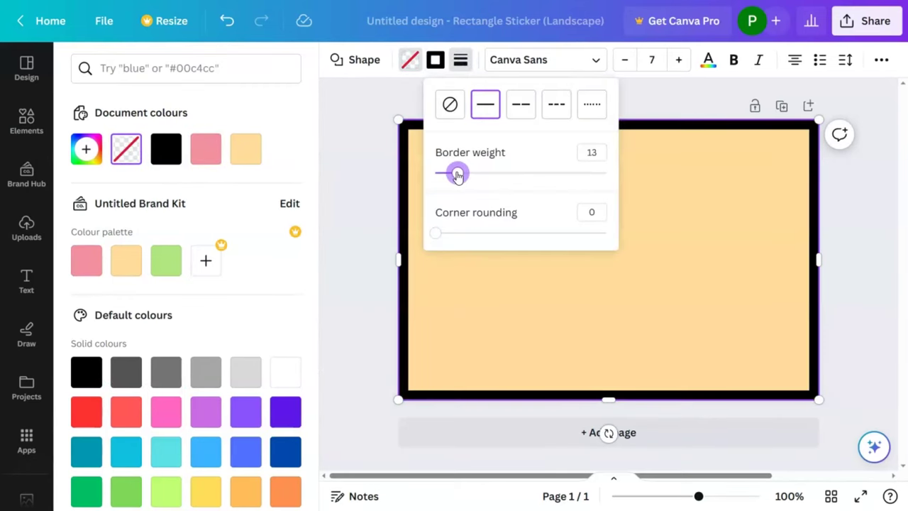
drag(459, 177, 470, 174)
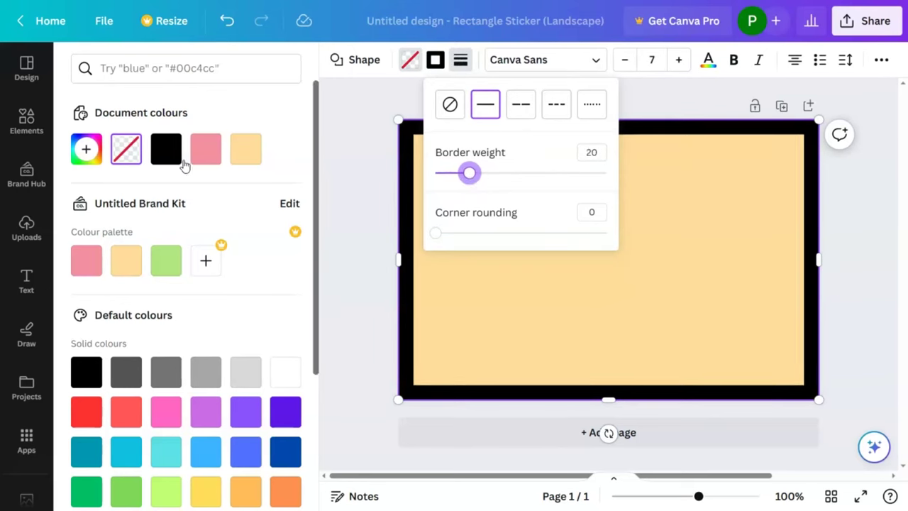
Step: Colour the shape's border with the brand kit's pink, keeping the fill transparent
click(206, 158)
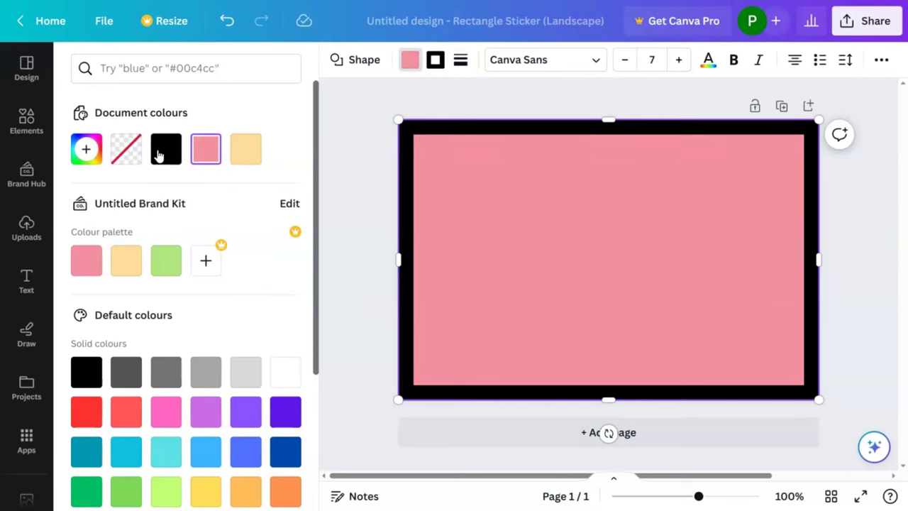
click(125, 159)
click(434, 61)
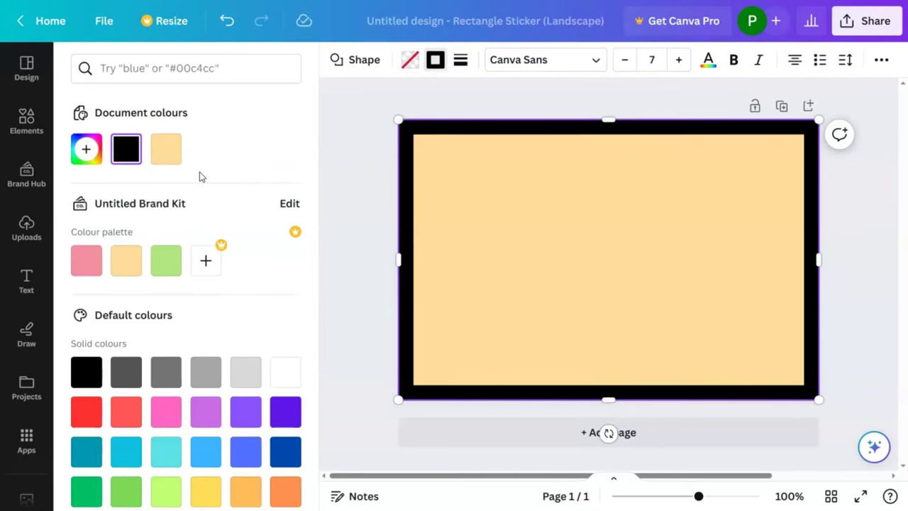
click(87, 261)
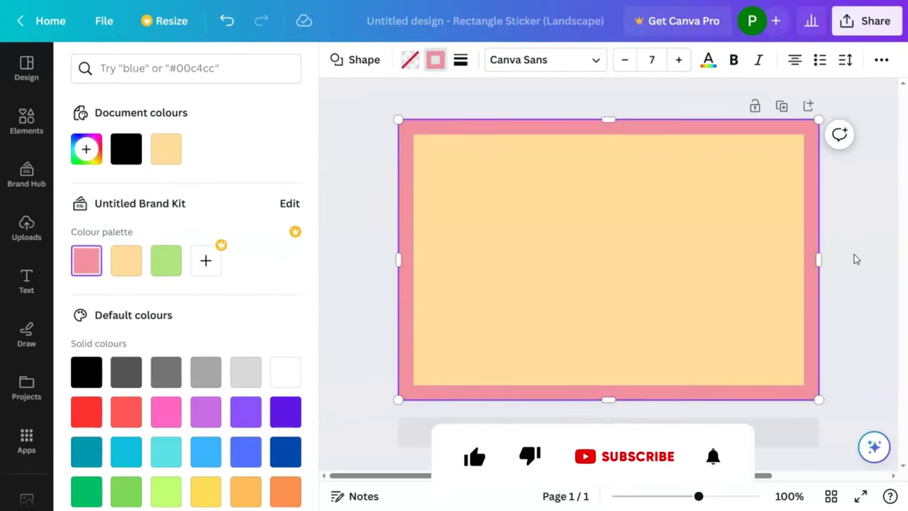
key(Escape)
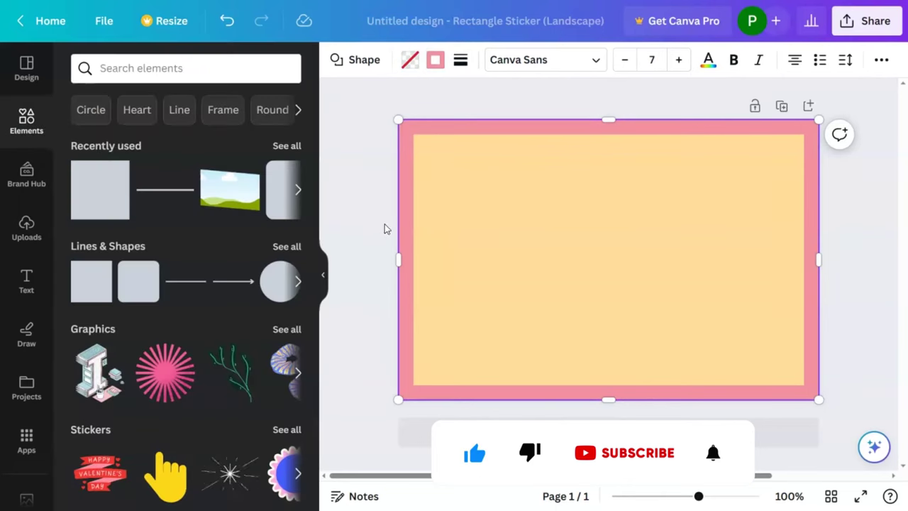
Step: Add a heading reading "Name" and place it in the upper-left corner inside the pink border
click(32, 277)
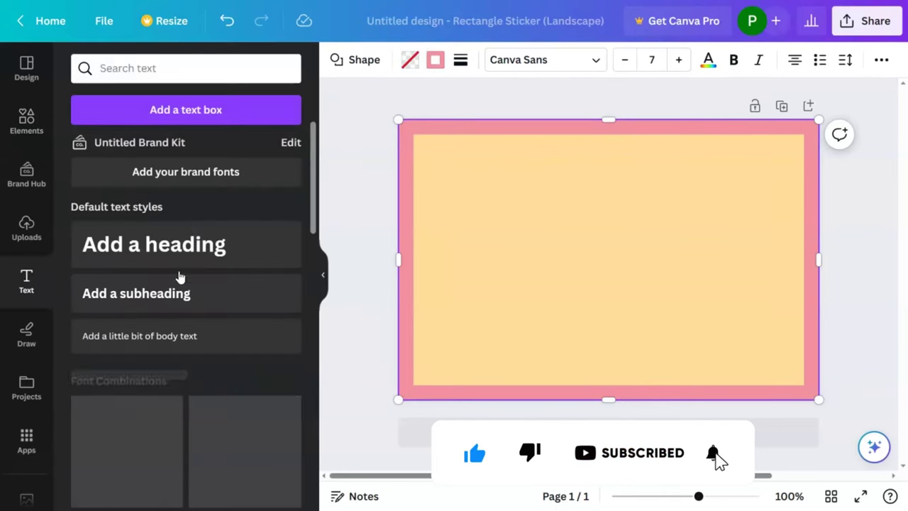
text(t)
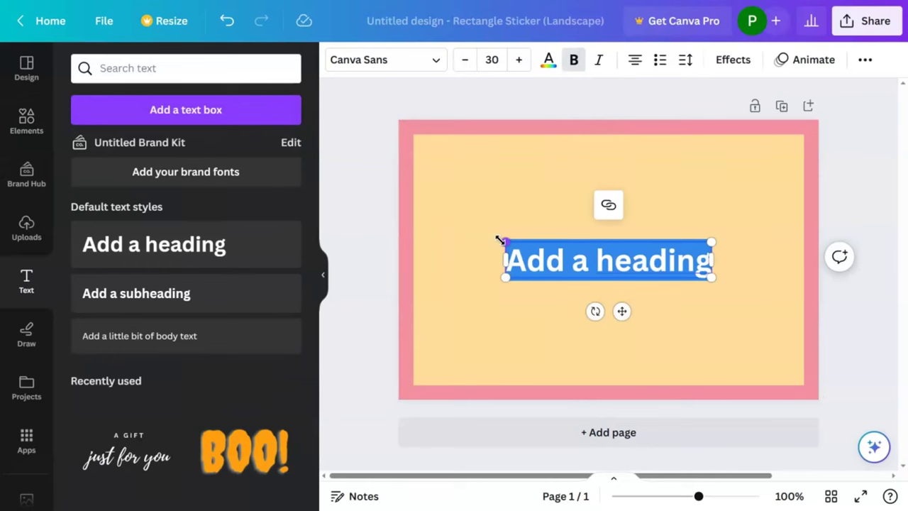
text(Name)
drag(621, 312, 483, 221)
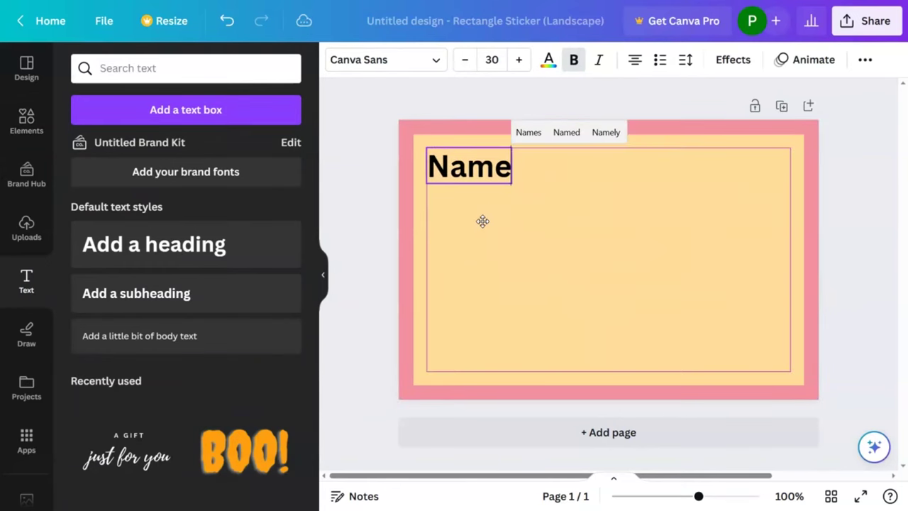
Step: Change the "Name" text to the Dreaming Outloud Sans font and scale it down to size 26
click(418, 64)
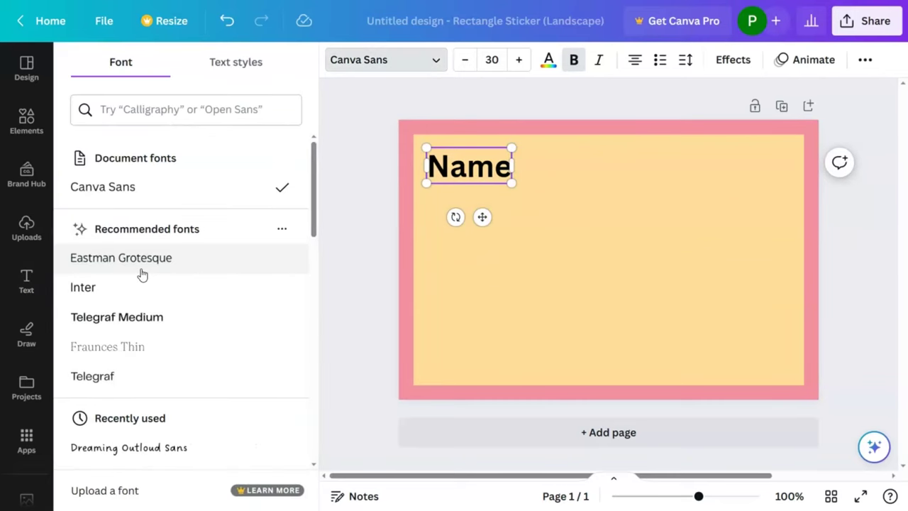
scroll(159, 271, down, 3)
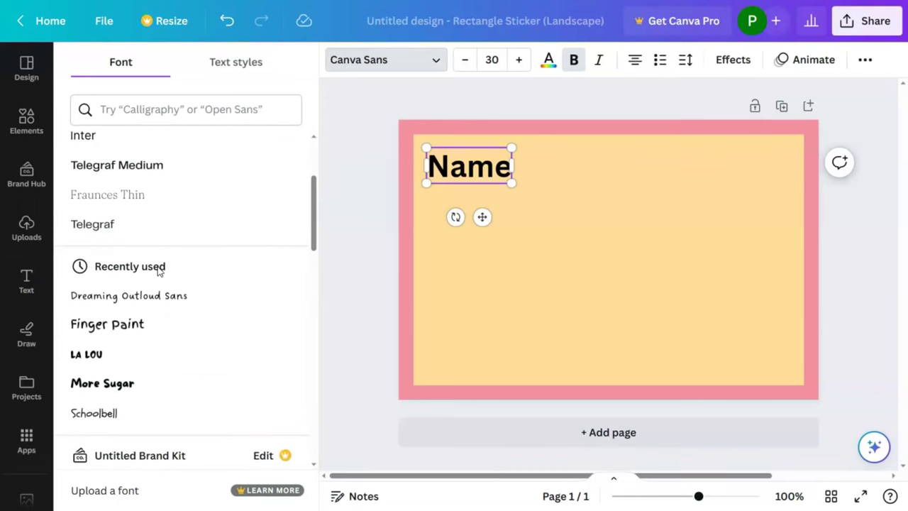
scroll(158, 272, down, 1)
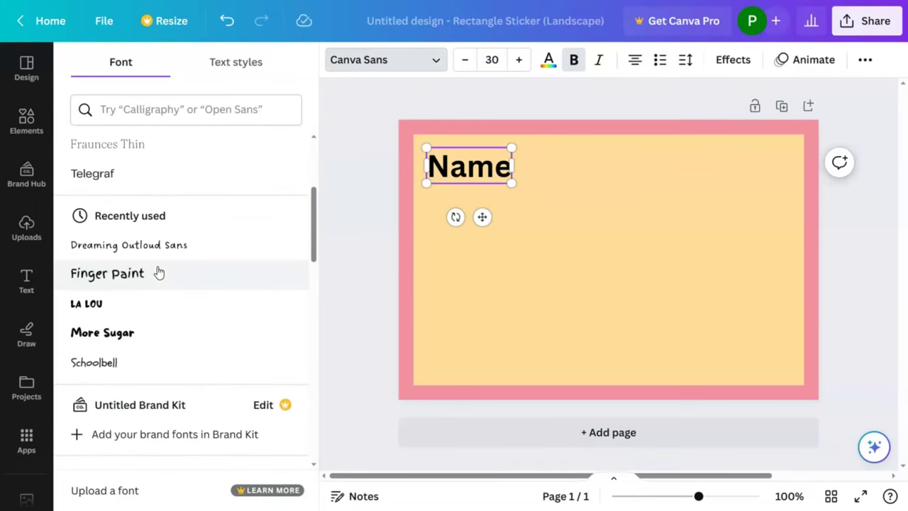
click(127, 362)
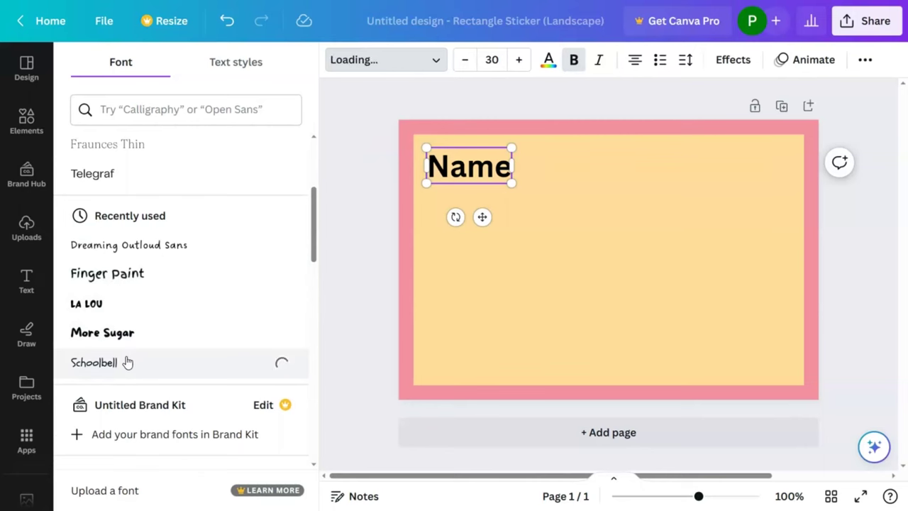
click(181, 248)
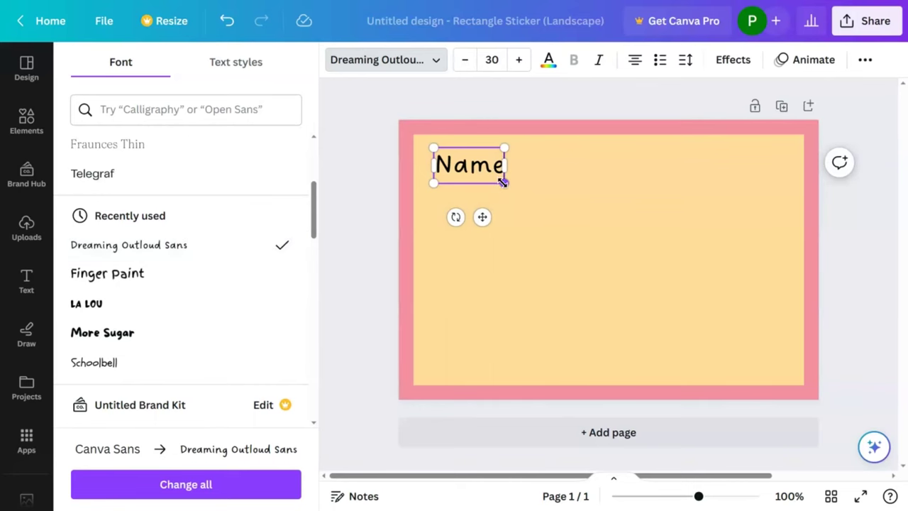
drag(503, 182, 497, 178)
Step: Duplicate the "Name" text directly below the original and change the copy to "Class"
drag(482, 213, 466, 251)
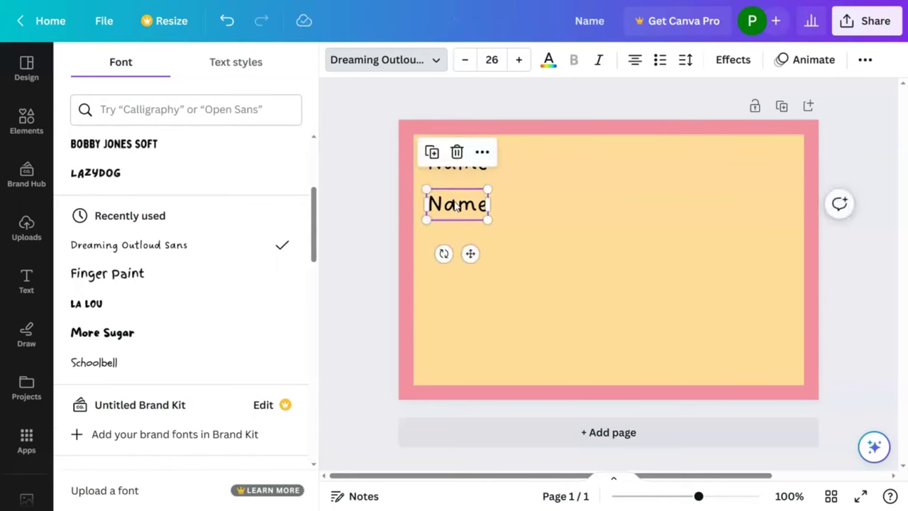
double_click(457, 205)
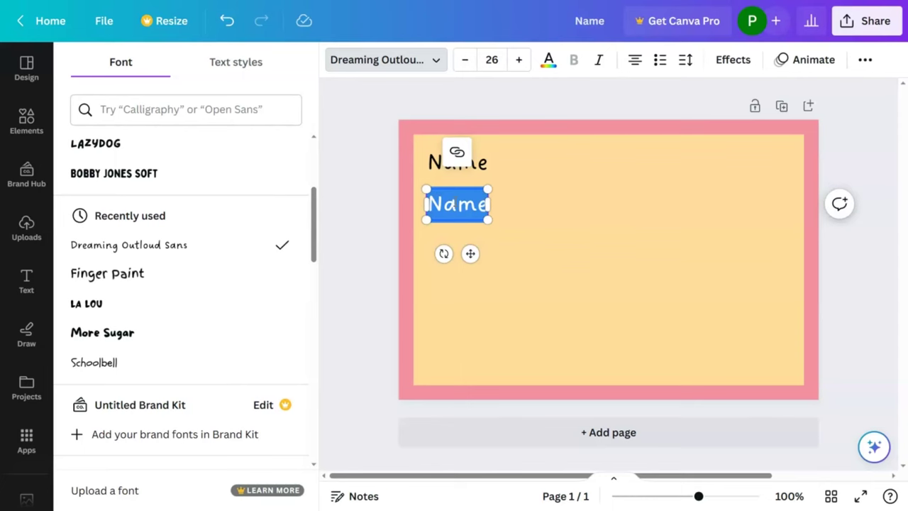
text(Class)
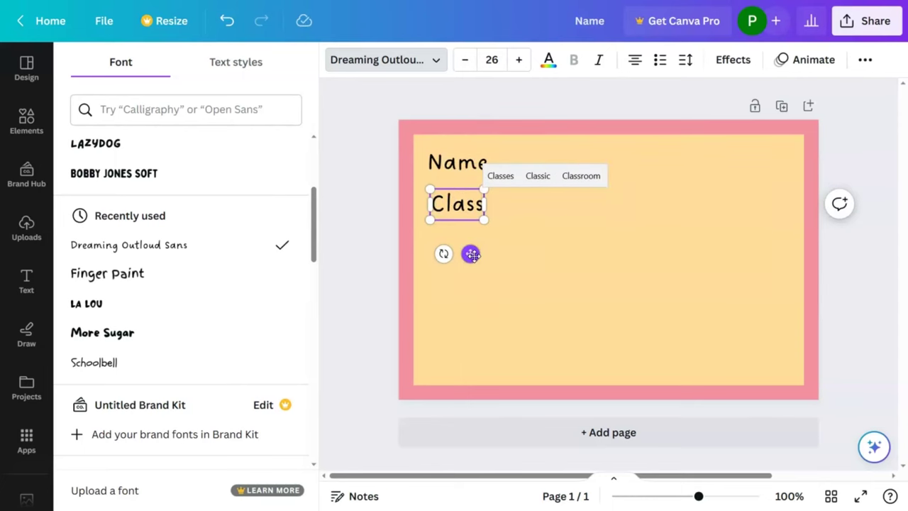
Step: Duplicate "Class" below itself, change the copy to "Subject" and align its left edge with the "Name" text
drag(473, 260, 473, 297)
double_click(457, 245)
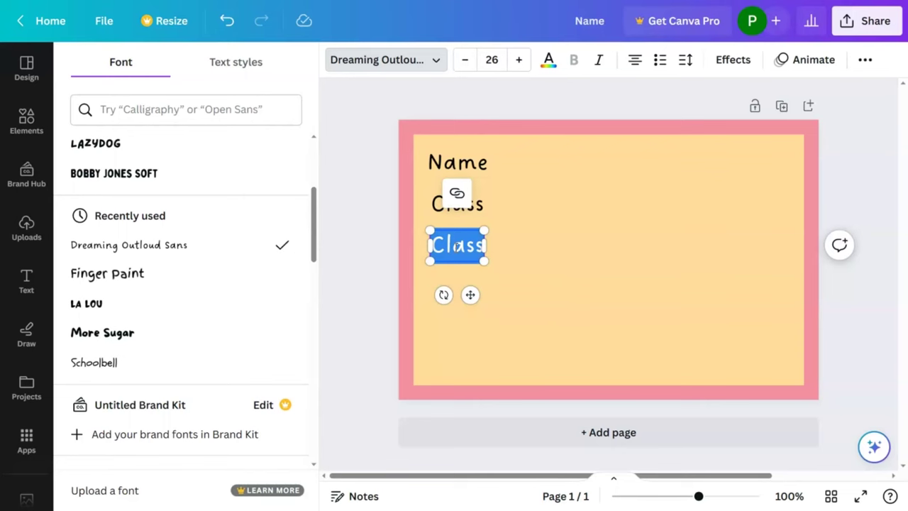
text(Sub)
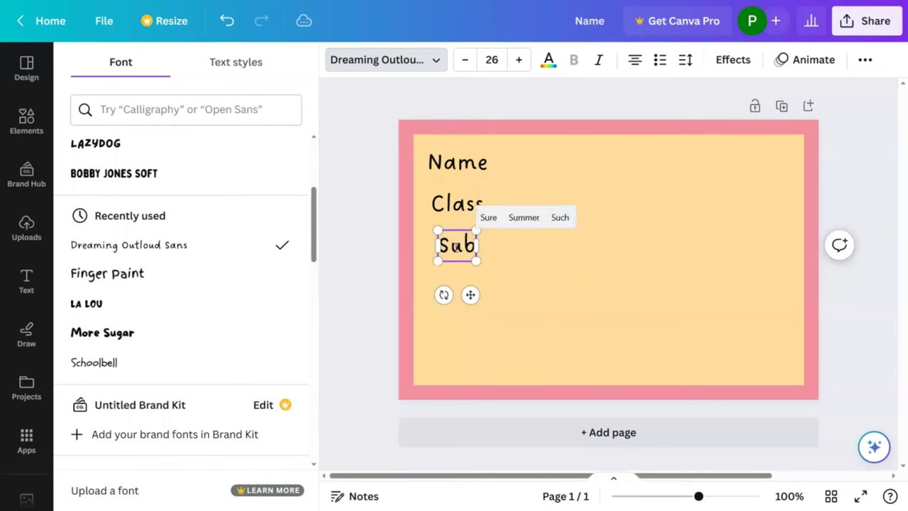
text(ject)
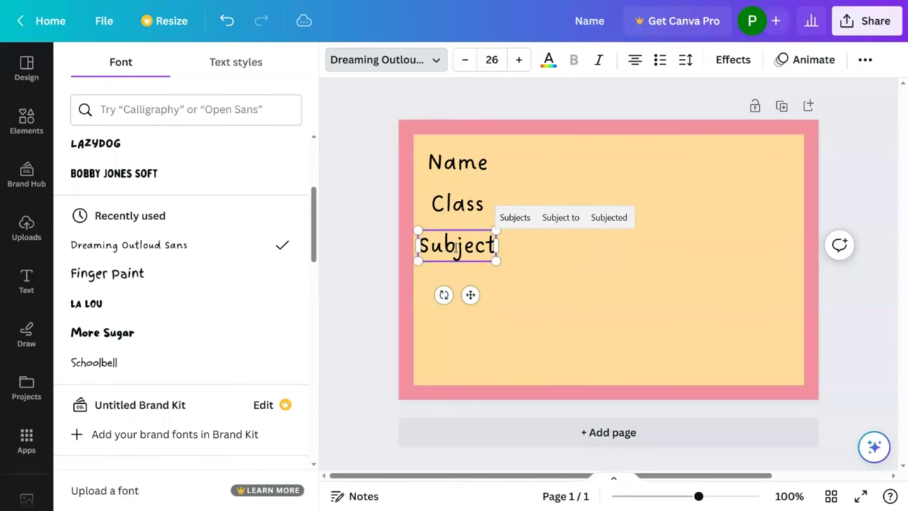
drag(470, 294, 468, 274)
Step: Duplicate "Subject" to the bottom of the label, just above the lower border, and change the copy to "School"
click(494, 261)
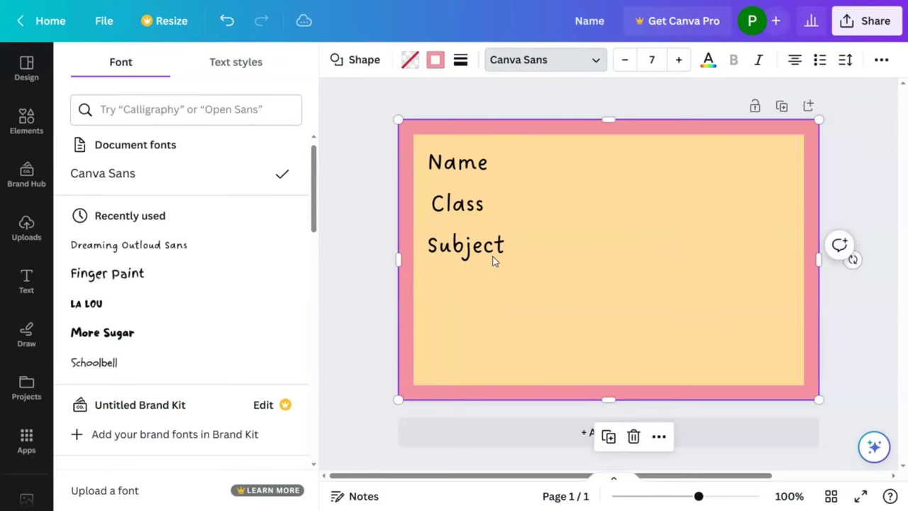
click(494, 260)
drag(479, 294, 479, 405)
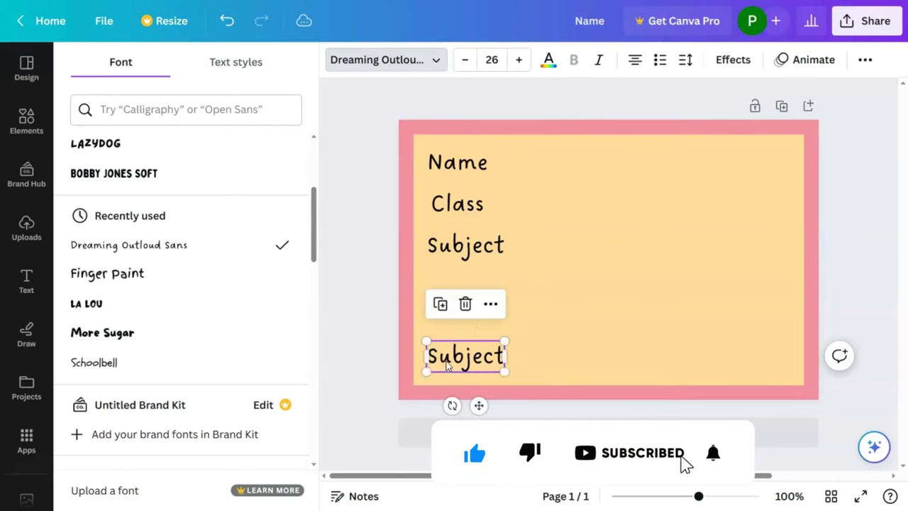
double_click(447, 364)
text(Sxh)
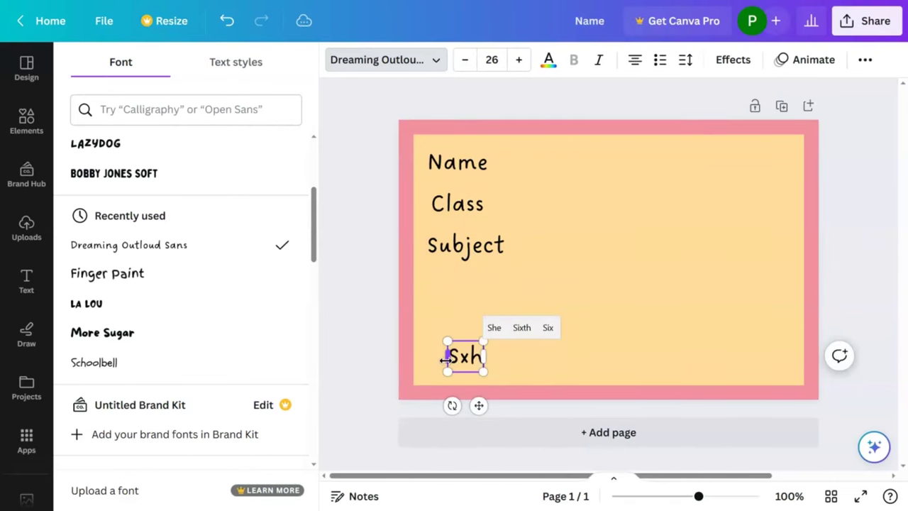
key(BackSpace)
key(BackSpace)
text(c)
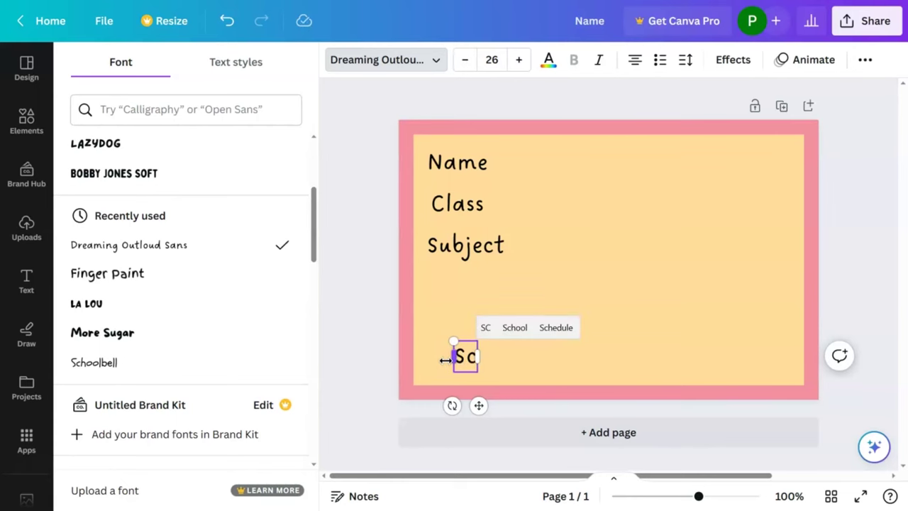
text(hool)
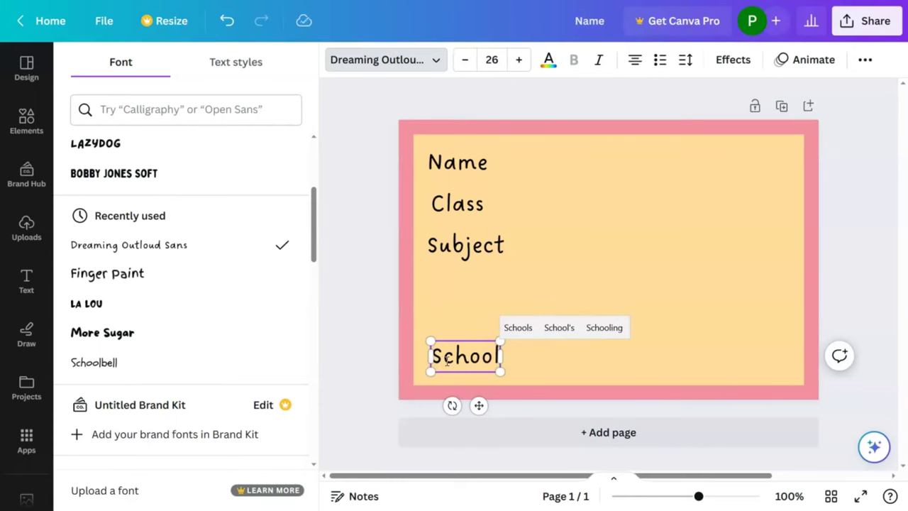
Step: Move the "Subject" text down to just above "School" and place a duplicate of "Class" in the gap between "Class" and "Subject"
click(454, 309)
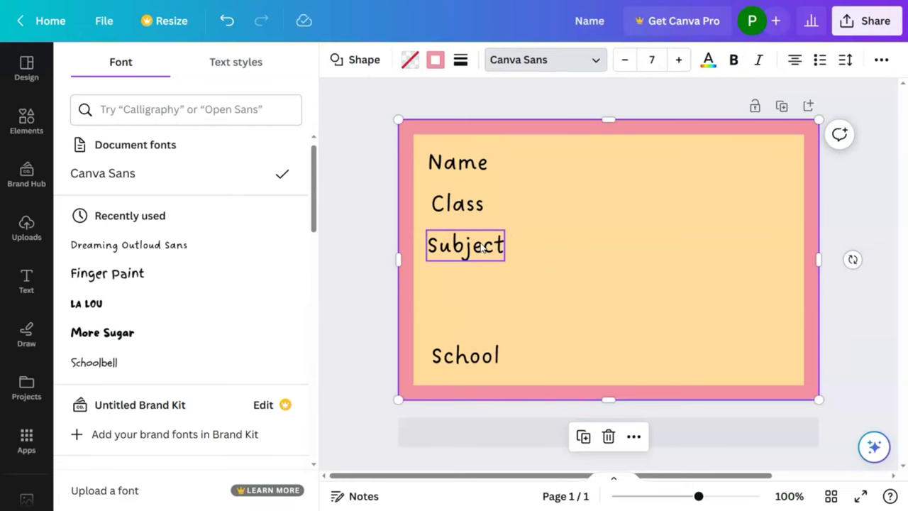
drag(483, 241, 475, 304)
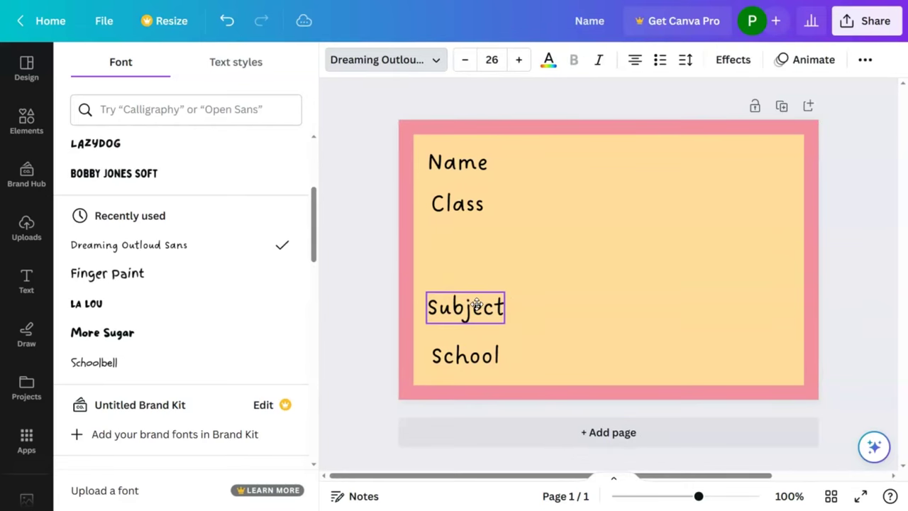
click(468, 207)
drag(461, 204, 459, 255)
Step: Change the lower "Class" copy to "Roll no" and shift it right into line with the other field labels
double_click(458, 255)
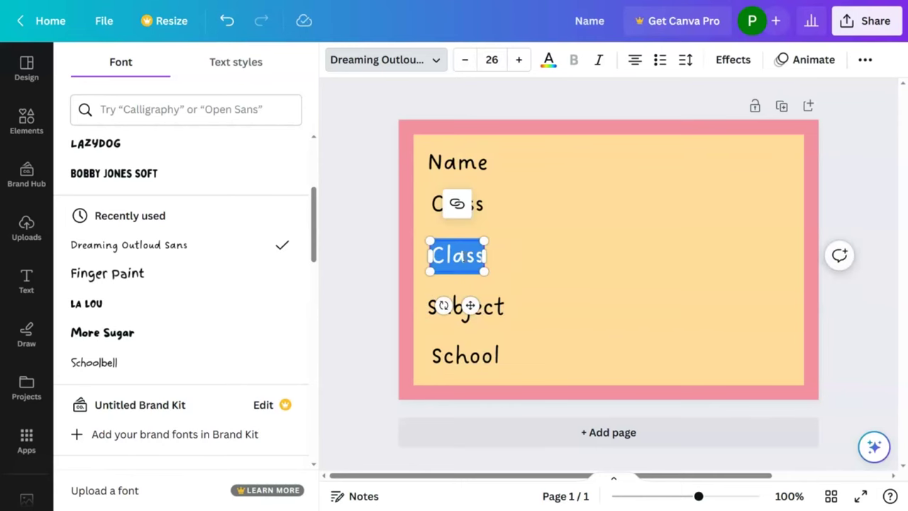
text(Roll no)
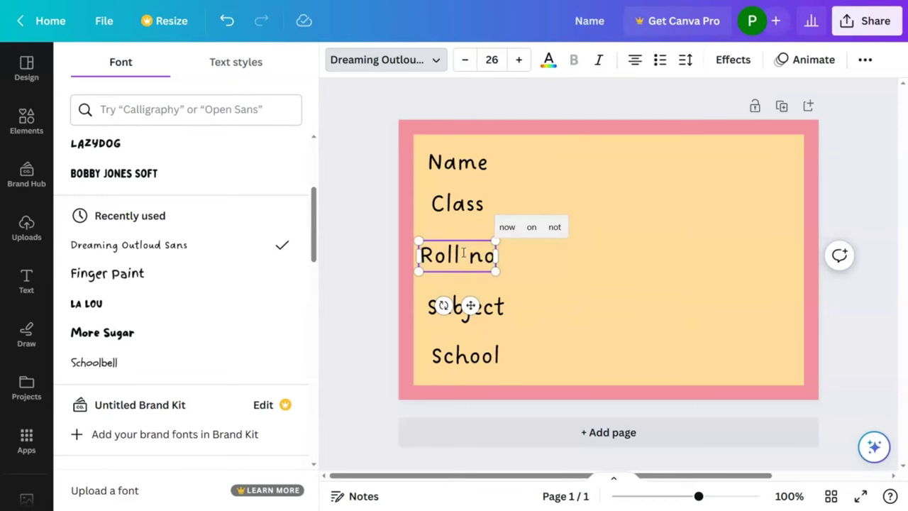
key(Escape)
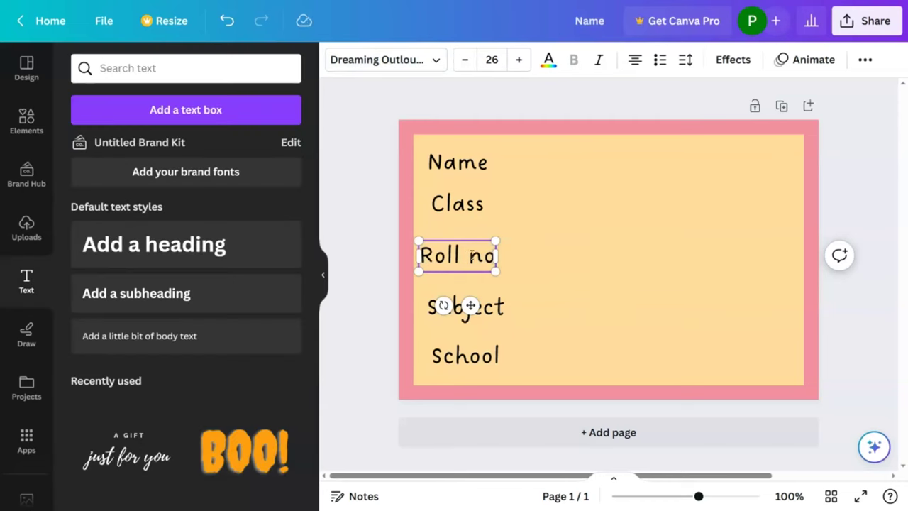
drag(438, 255, 450, 255)
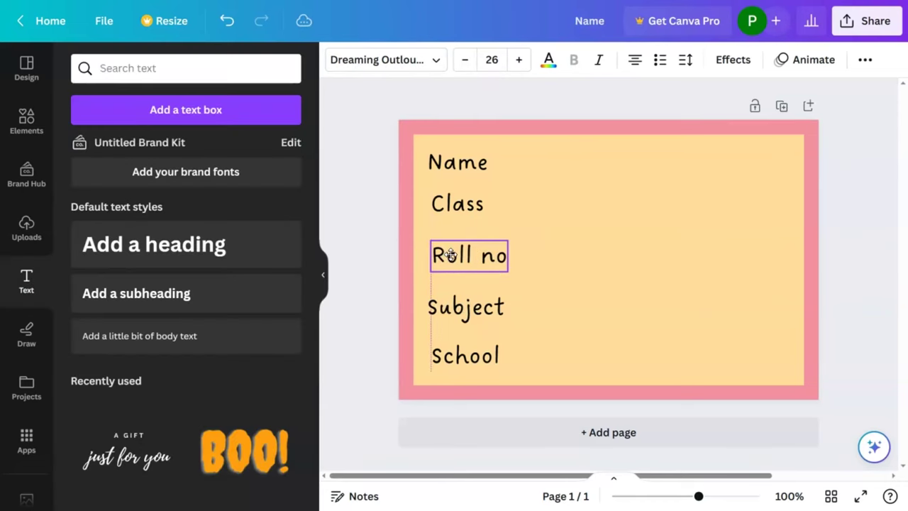
Step: Align all five field labels, from "Name" to "School", to the left and space them evenly vertically
drag(388, 142, 463, 392)
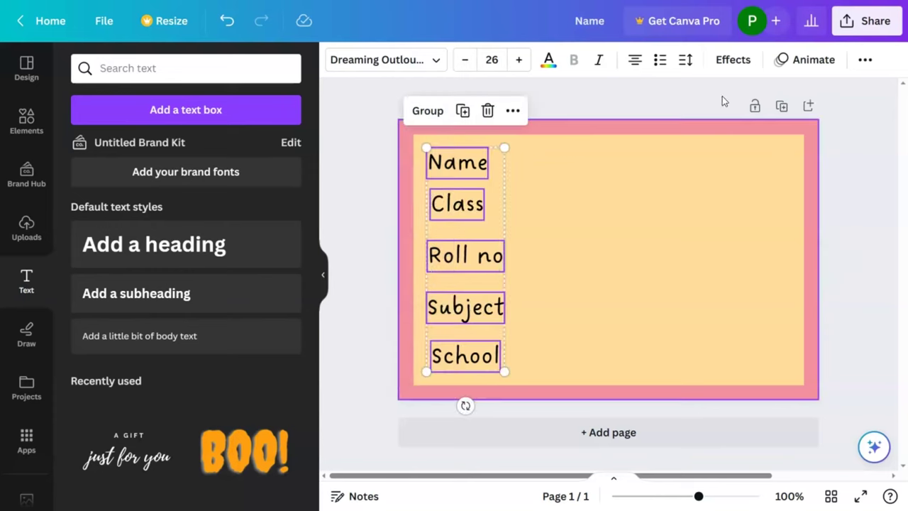
click(865, 59)
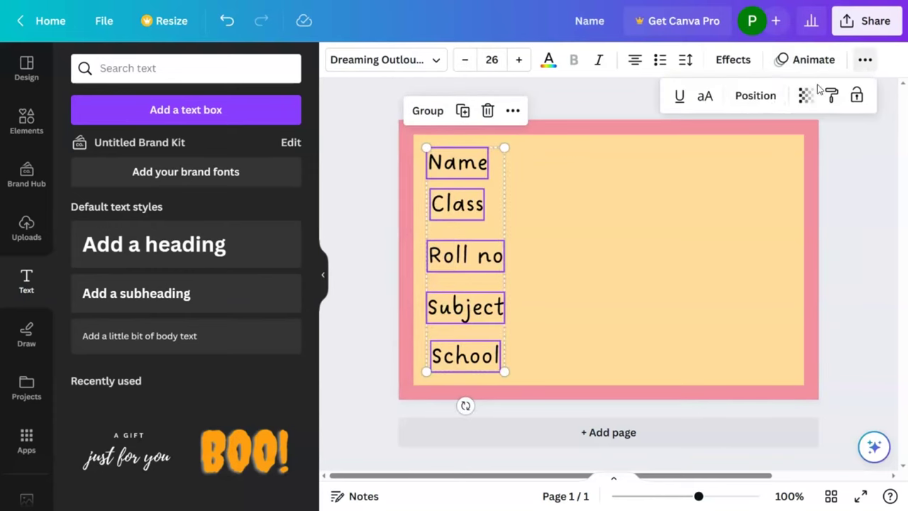
click(775, 98)
click(227, 191)
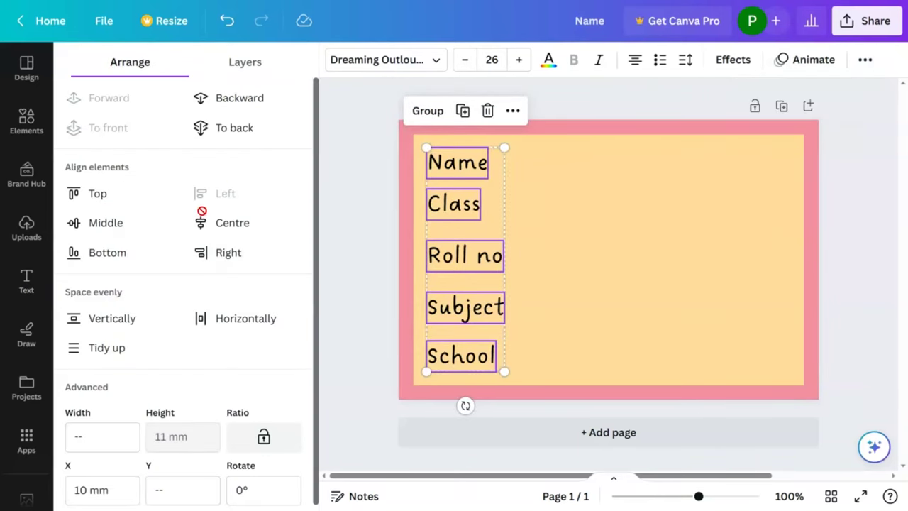
click(108, 319)
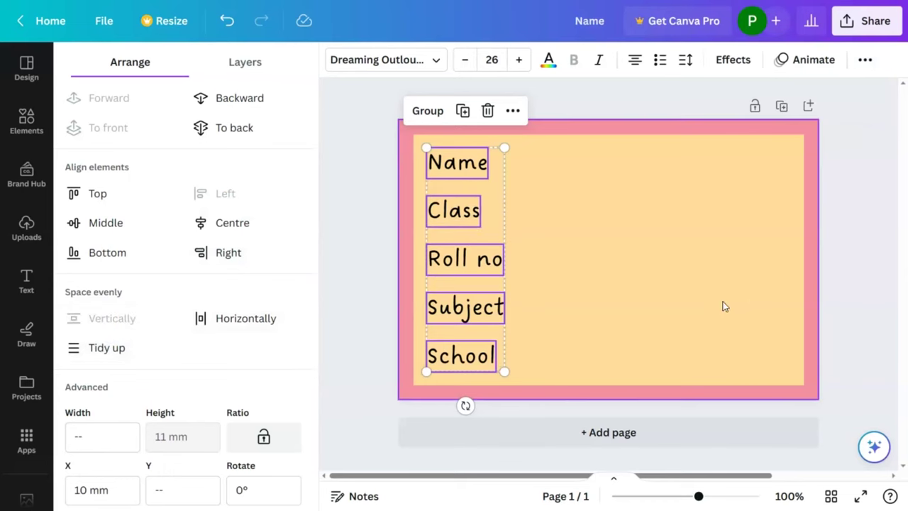
click(582, 296)
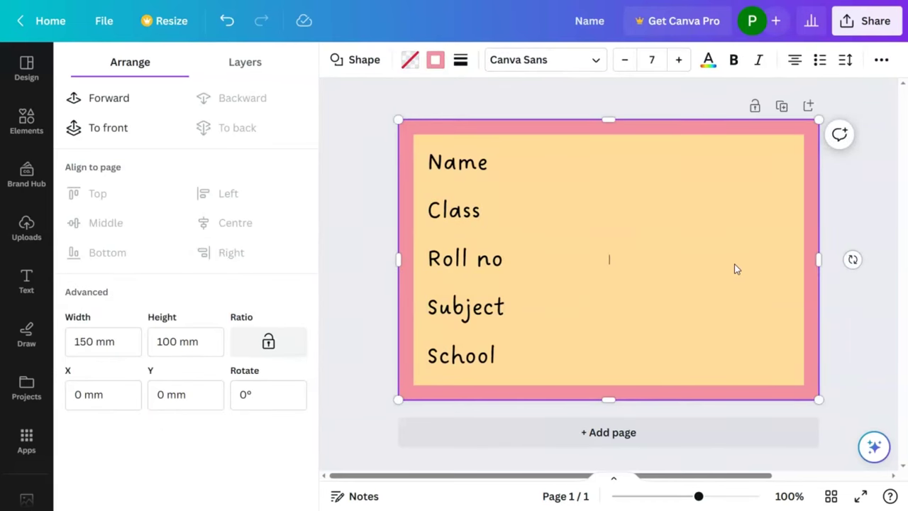
Step: Add a straight line from the elements and place it right after the "Name" text as its writing line
click(26, 281)
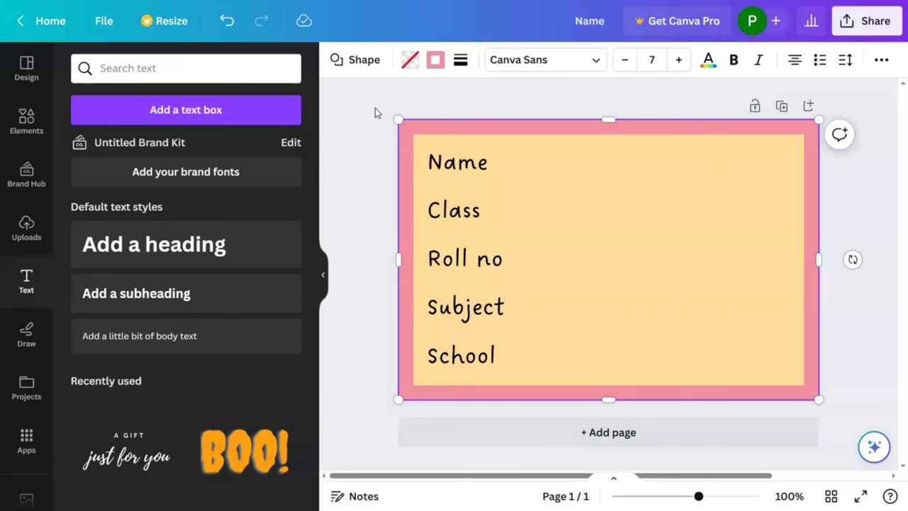
click(30, 120)
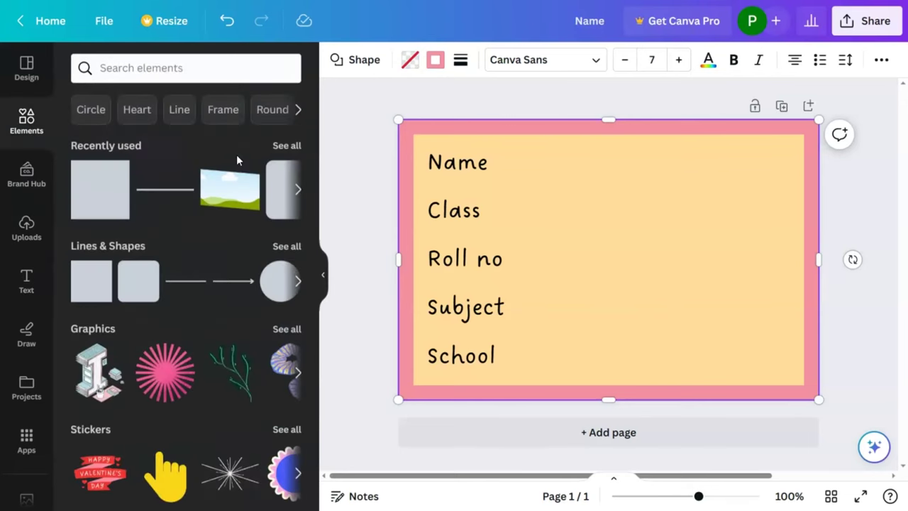
click(210, 275)
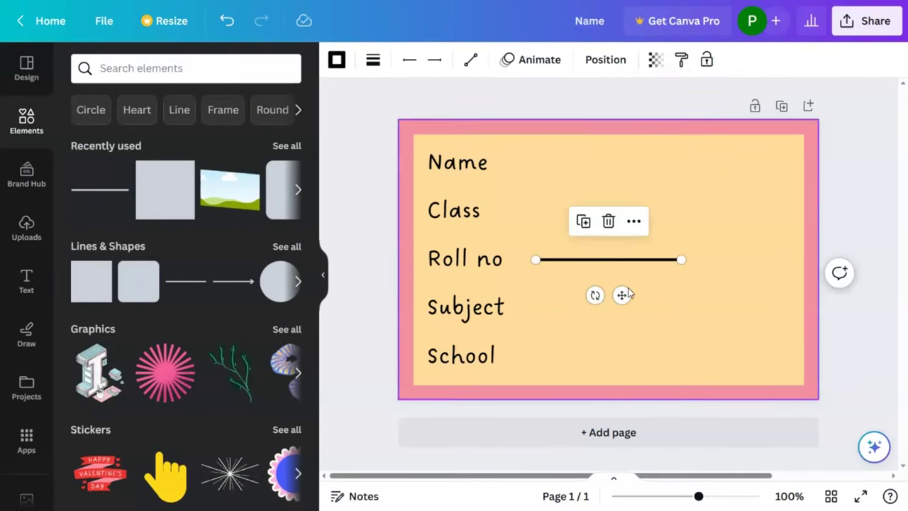
drag(619, 295, 573, 205)
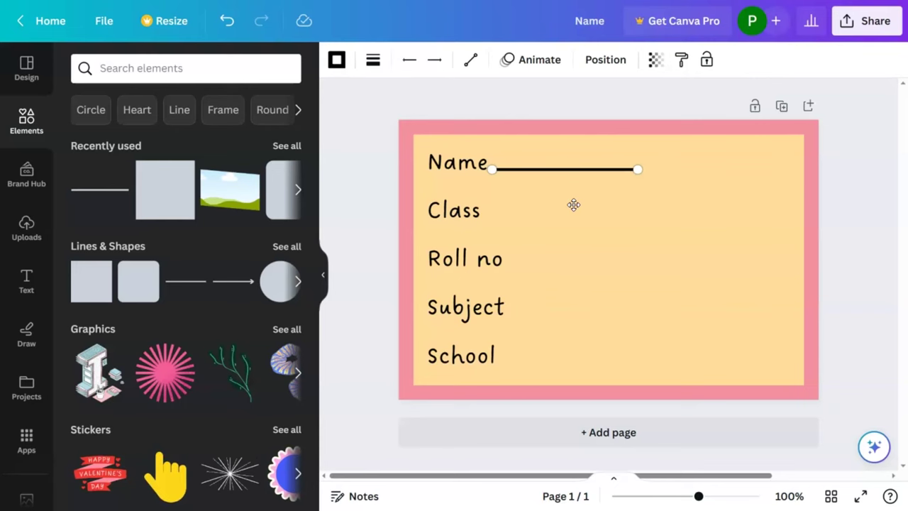
Step: Set the line weight of the "Name" writing line to 2
click(374, 61)
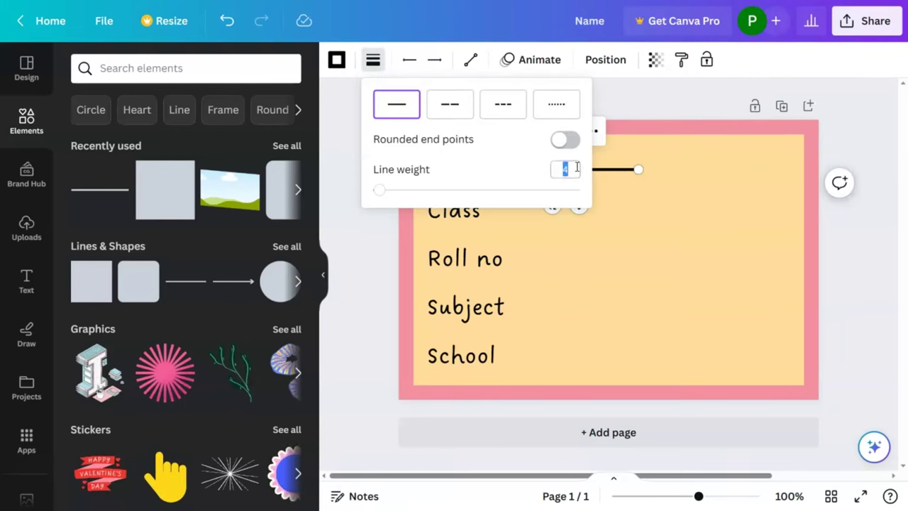
key(Return)
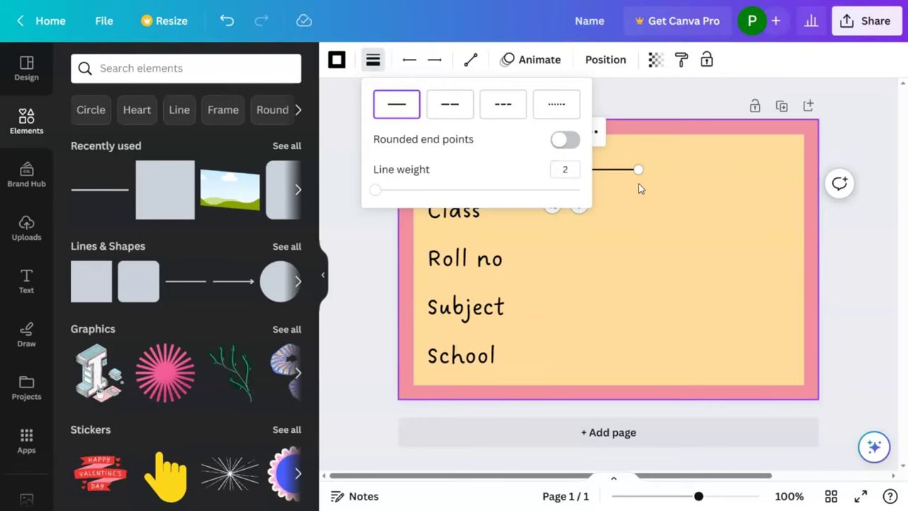
click(596, 211)
Step: Duplicate the "Name" writing line downward at even spacing for the Class, Roll no, Subject and School fields
click(582, 170)
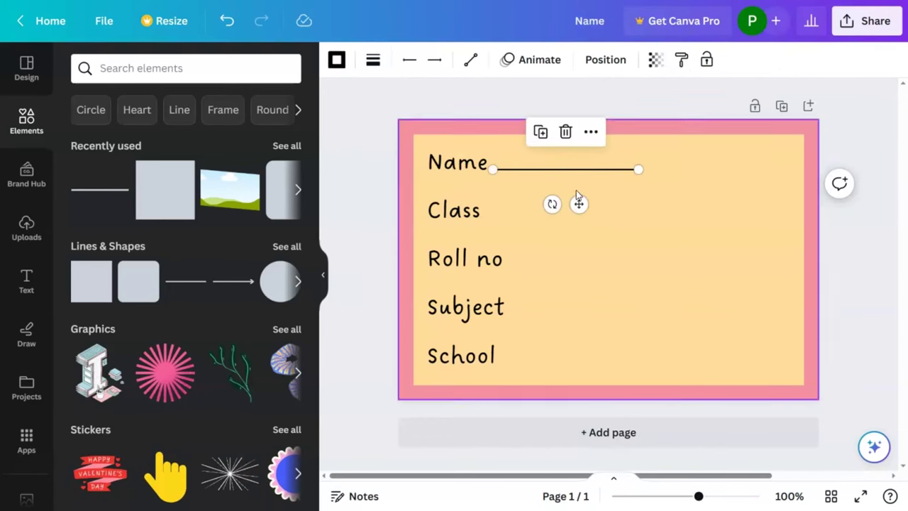
drag(578, 203, 581, 251)
key(ctrl+d)
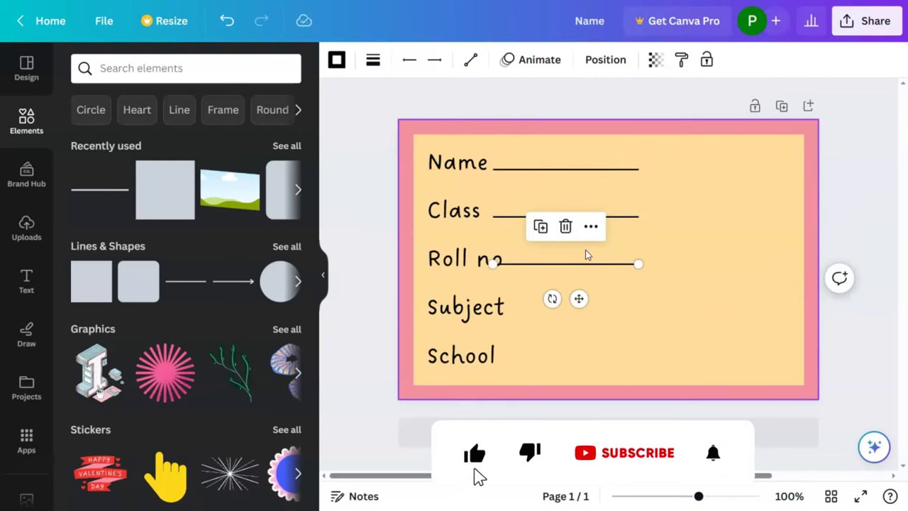
key(ctrl+d)
key(ctrl+d)
Step: Shift the "Roll no" and "Subject" lines right, clear of their text, and extend the "Subject" line to near the right border
click(597, 263)
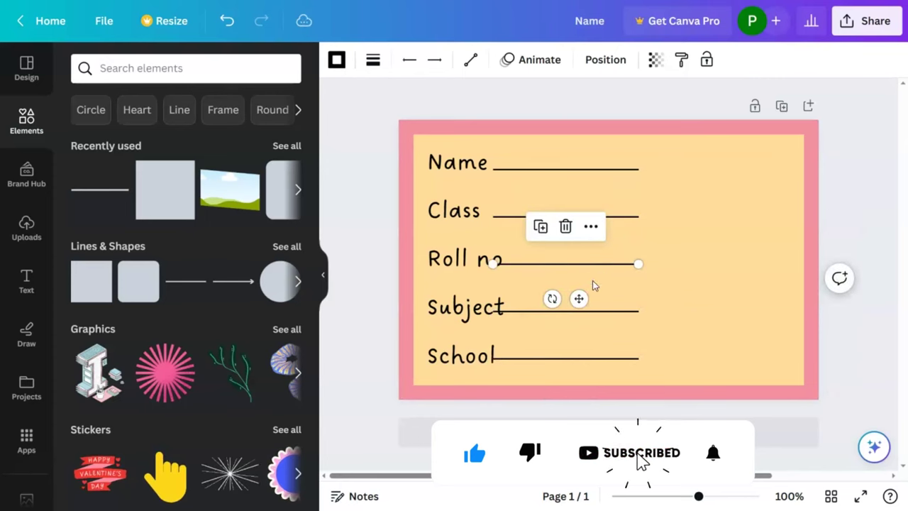
drag(580, 298, 592, 299)
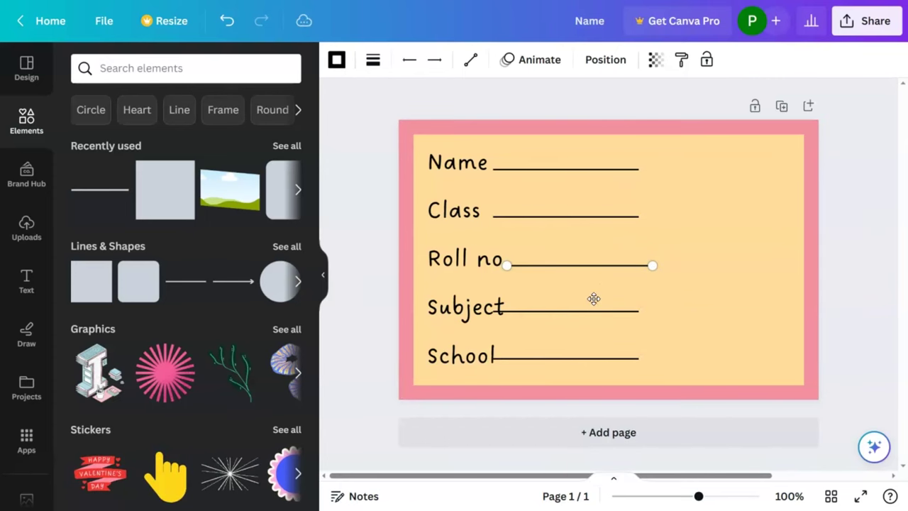
click(560, 310)
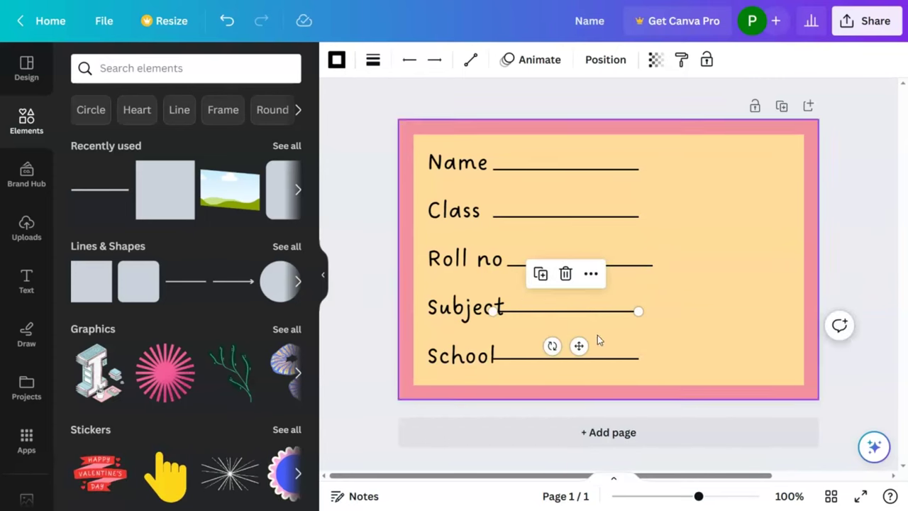
drag(580, 346, 598, 348)
drag(673, 314, 778, 312)
Step: Shift the "School" line right, clear of its text, and extend it to near the right border
click(573, 359)
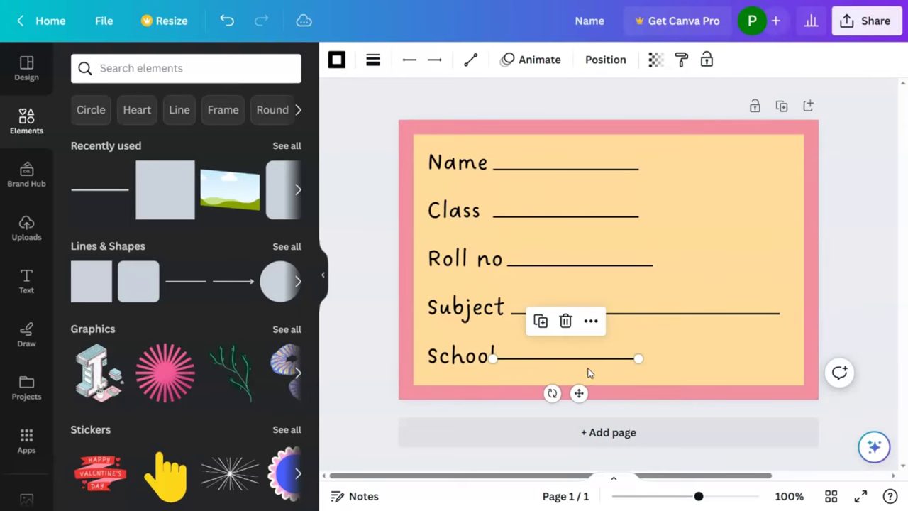
mouse_move(579, 392)
mouse_down()
mouse_move(601, 390)
mouse_move(587, 392)
mouse_up()
drag(659, 363, 778, 362)
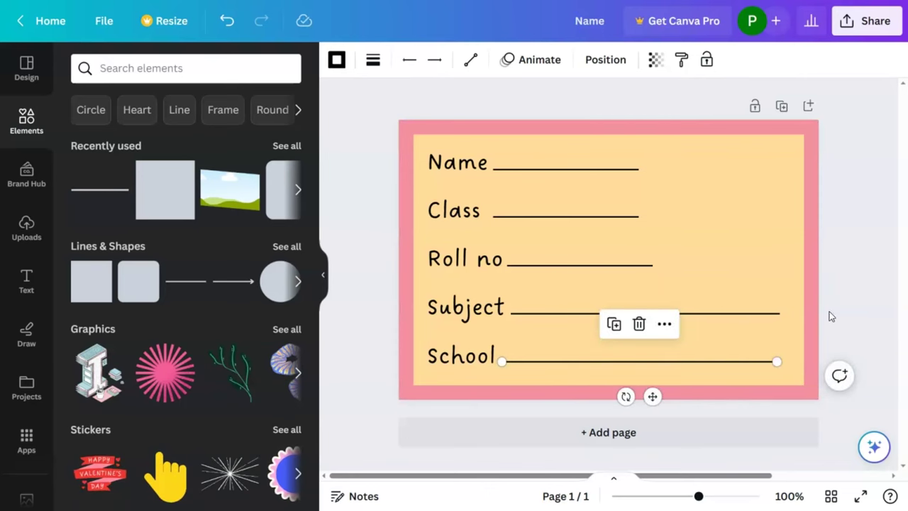
click(787, 257)
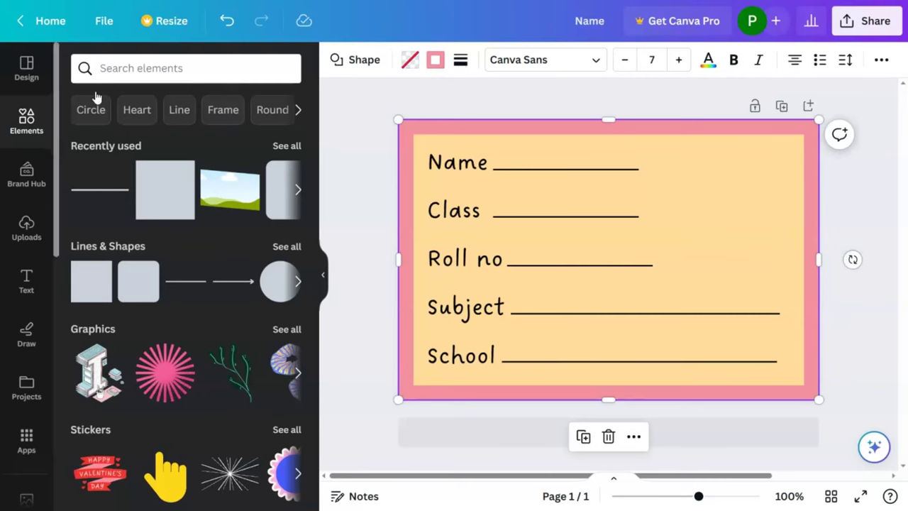
click(107, 67)
click(178, 134)
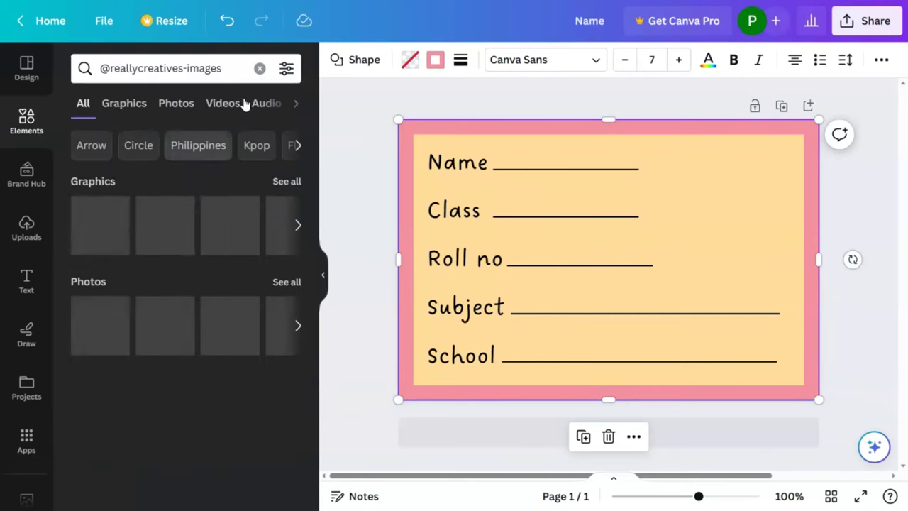
click(286, 178)
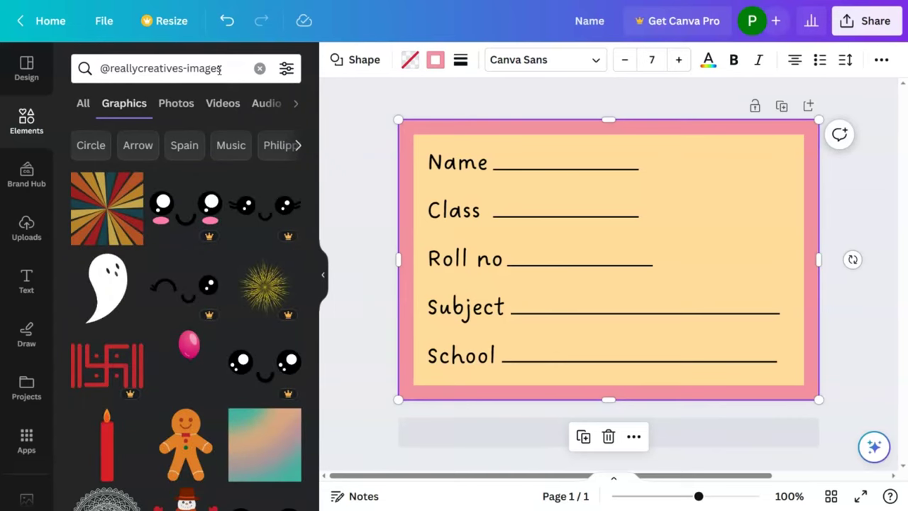
scroll(217, 282, down, 4)
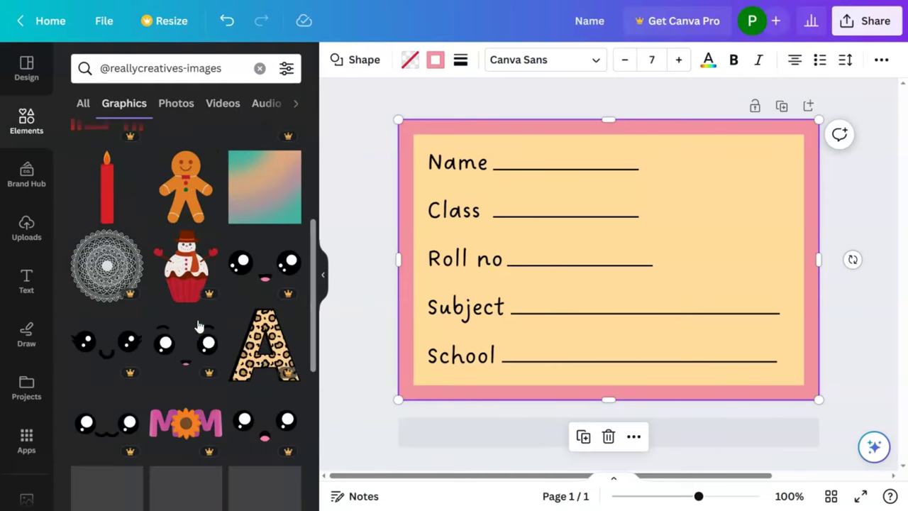
scroll(199, 324, down, 3)
scroll(199, 325, down, 3)
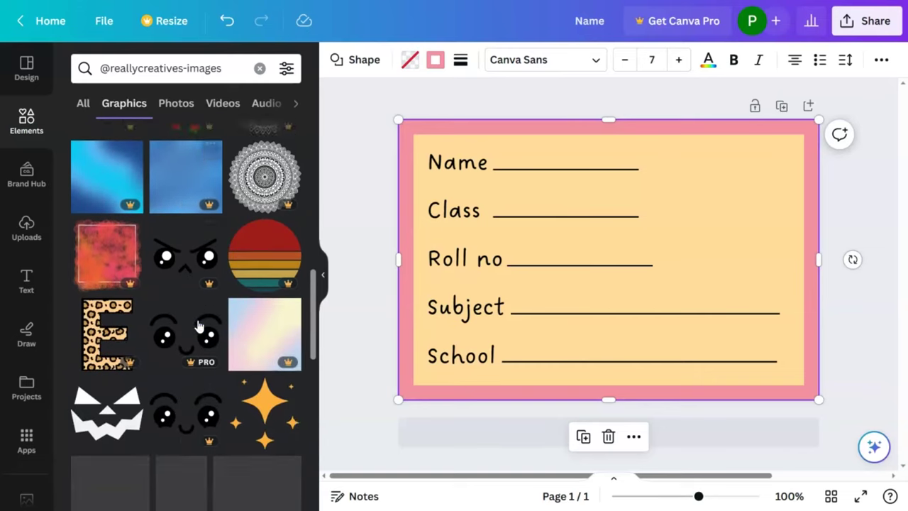
scroll(202, 321, down, 6)
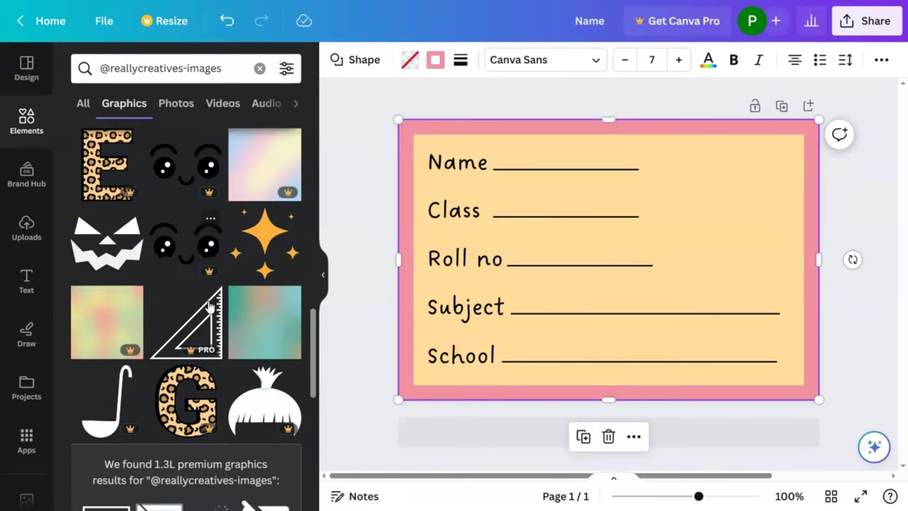
scroll(202, 297, down, 6)
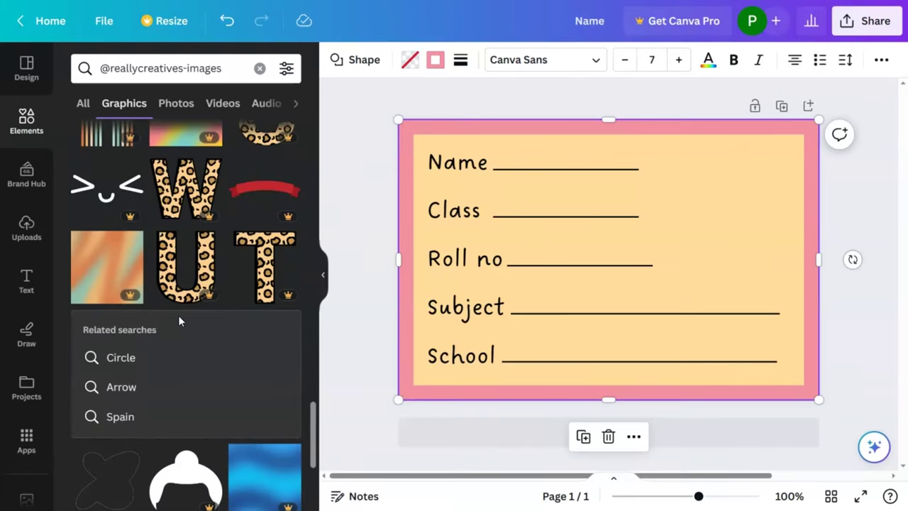
scroll(180, 318, down, 5)
scroll(179, 321, down, 3)
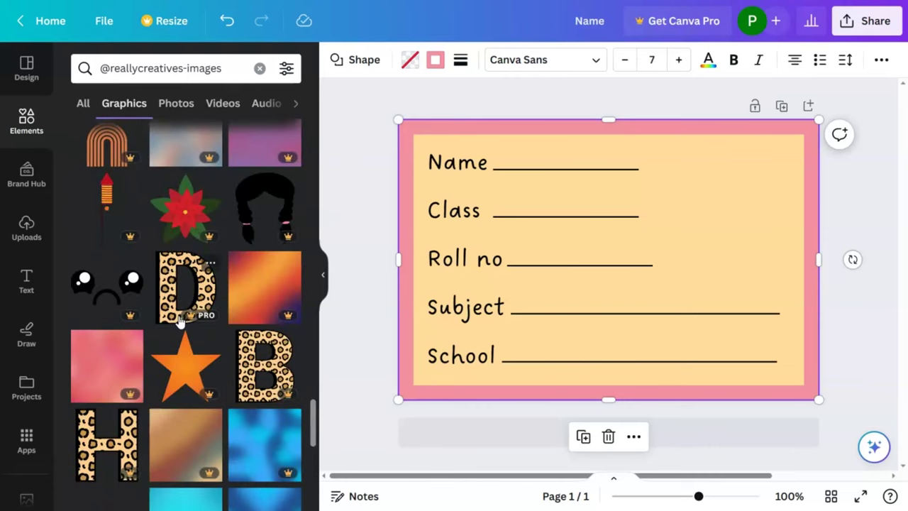
scroll(179, 320, down, 6)
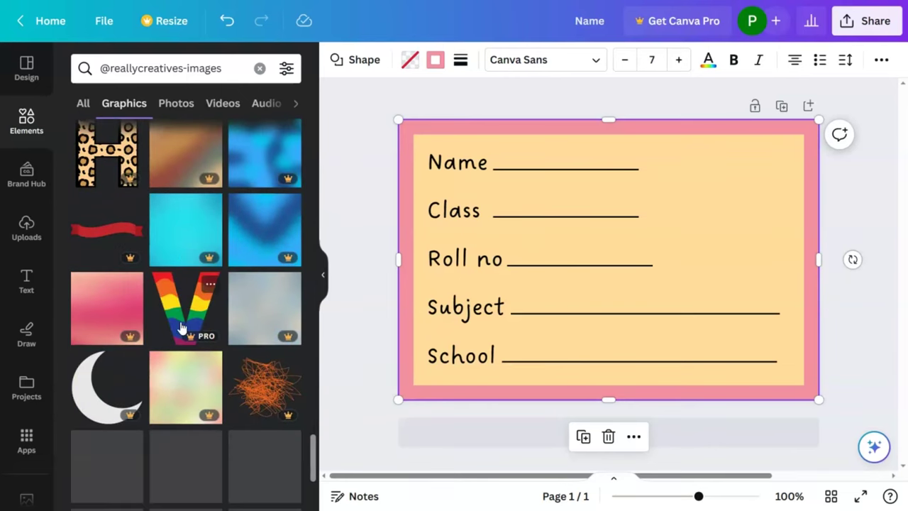
scroll(177, 327, down, 5)
scroll(177, 327, down, 4)
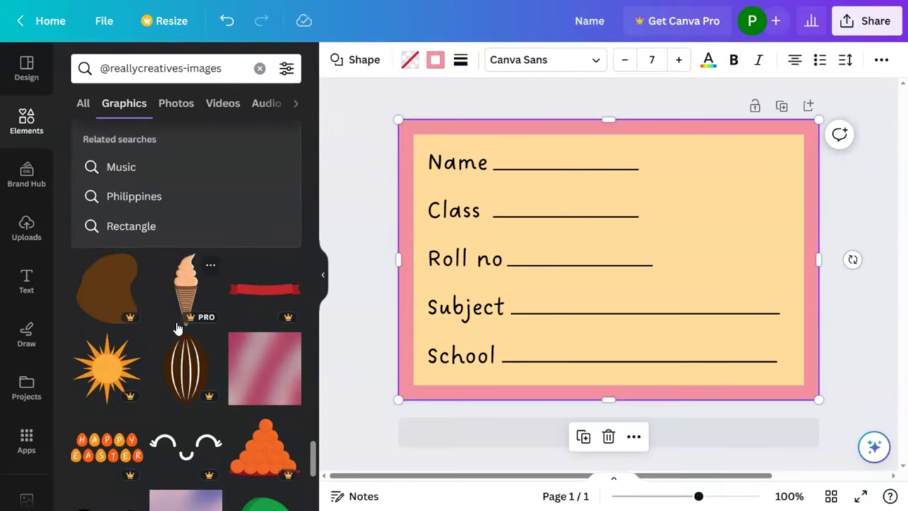
scroll(177, 327, down, 4)
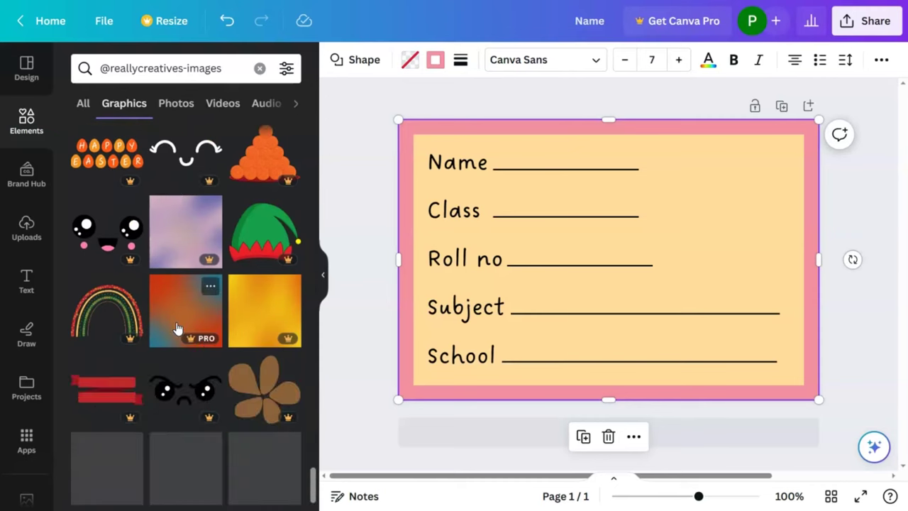
scroll(178, 328, down, 6)
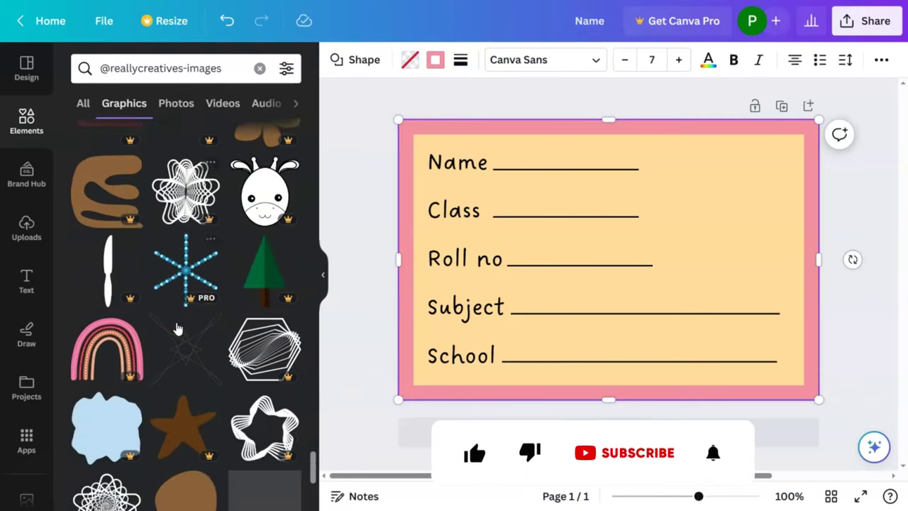
scroll(177, 327, down, 4)
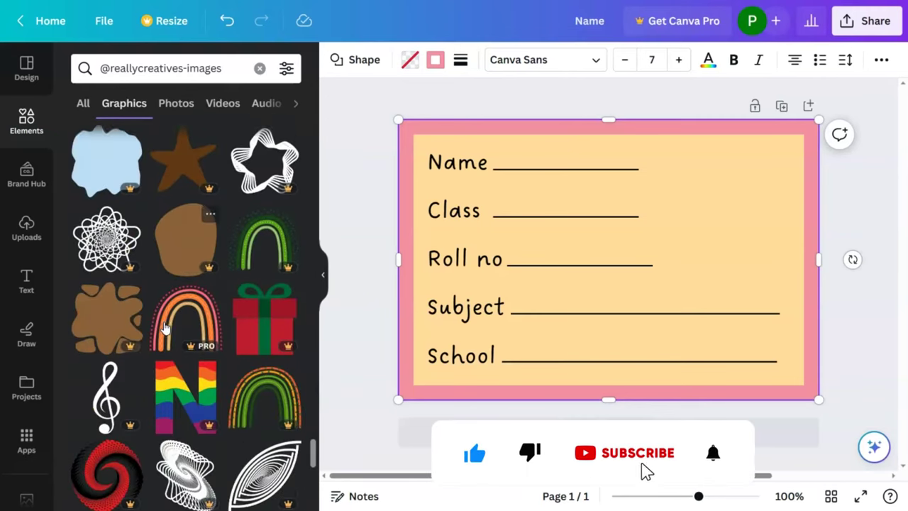
scroll(163, 326, down, 4)
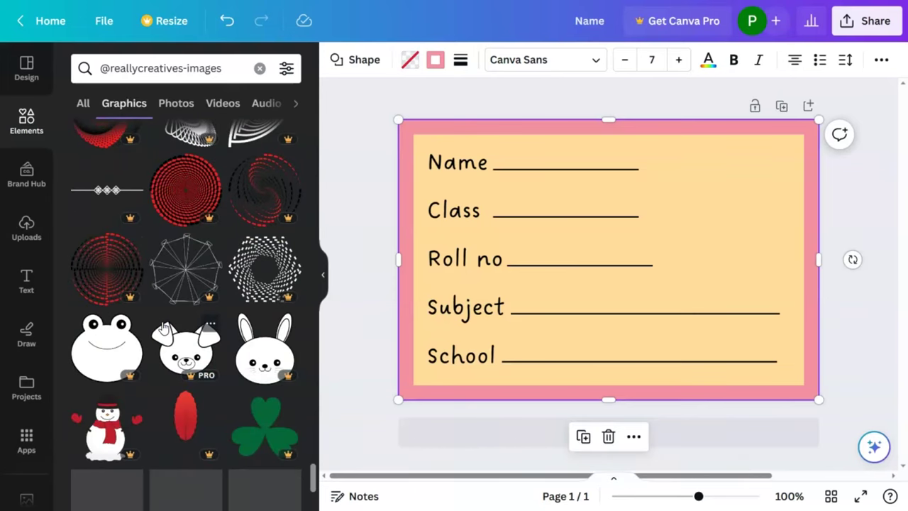
scroll(163, 327, down, 4)
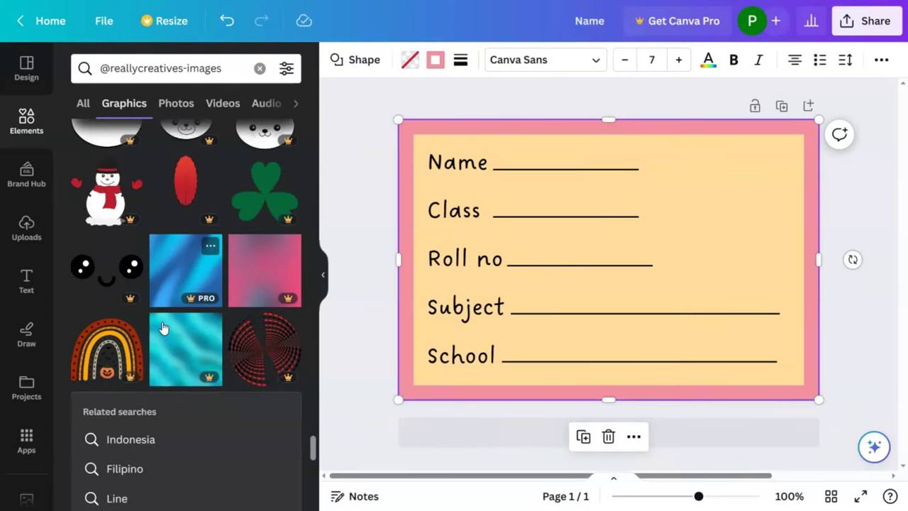
scroll(168, 334, down, 4)
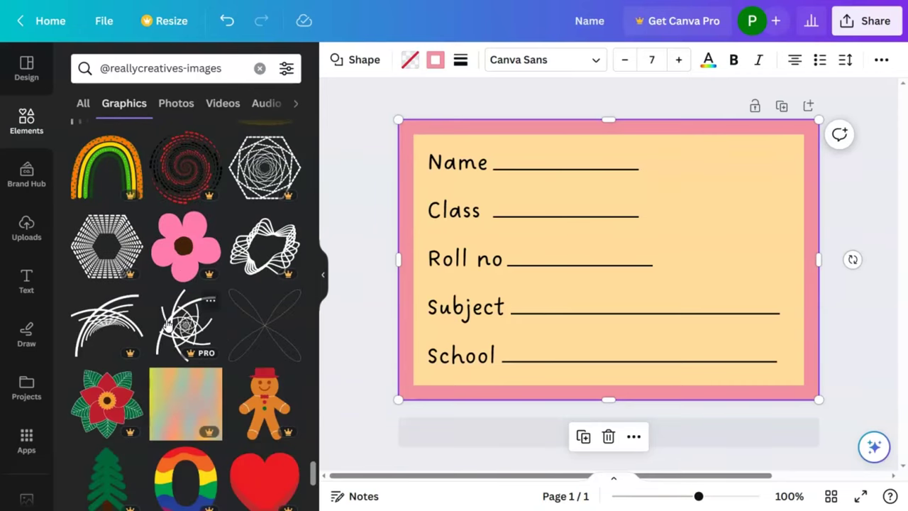
scroll(167, 325, down, 8)
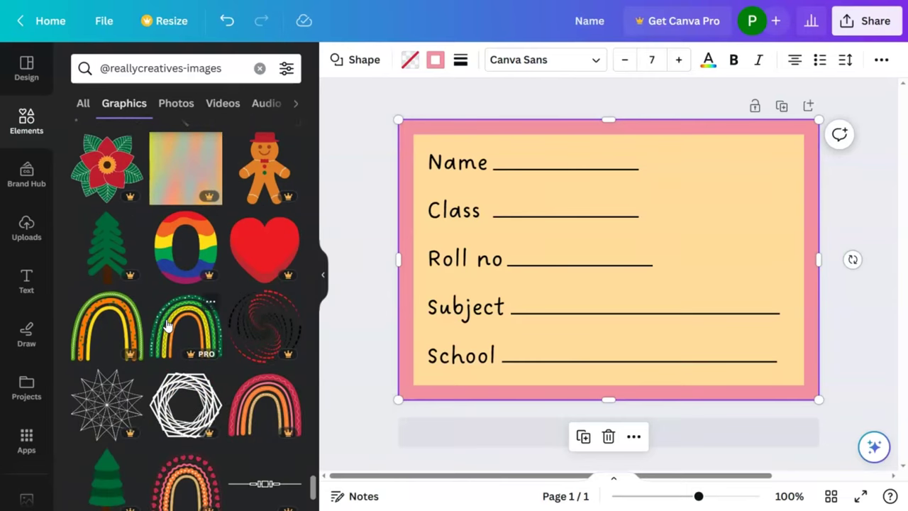
scroll(167, 325, down, 5)
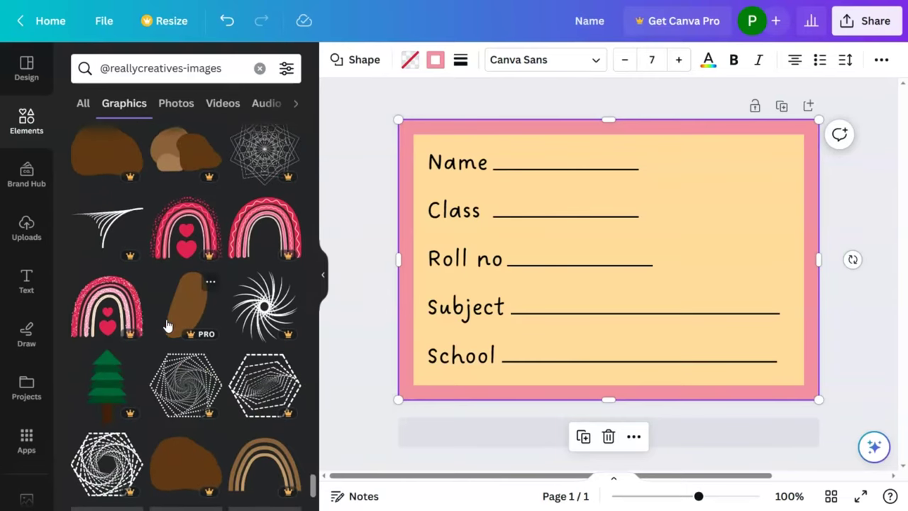
scroll(178, 325, down, 2)
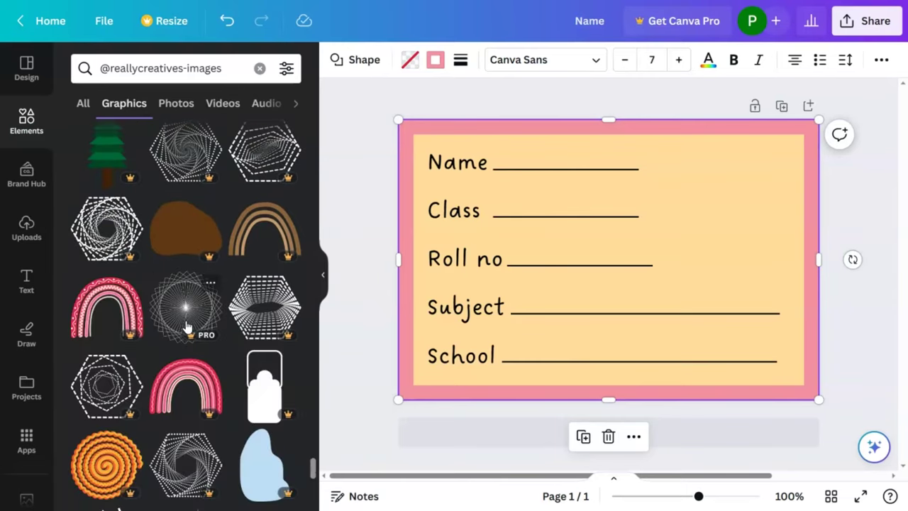
scroll(187, 326, down, 3)
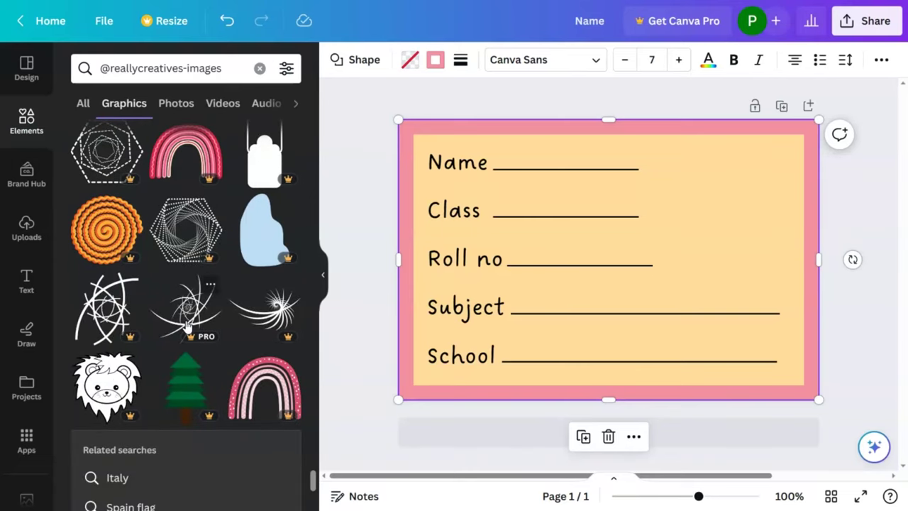
scroll(186, 326, down, 5)
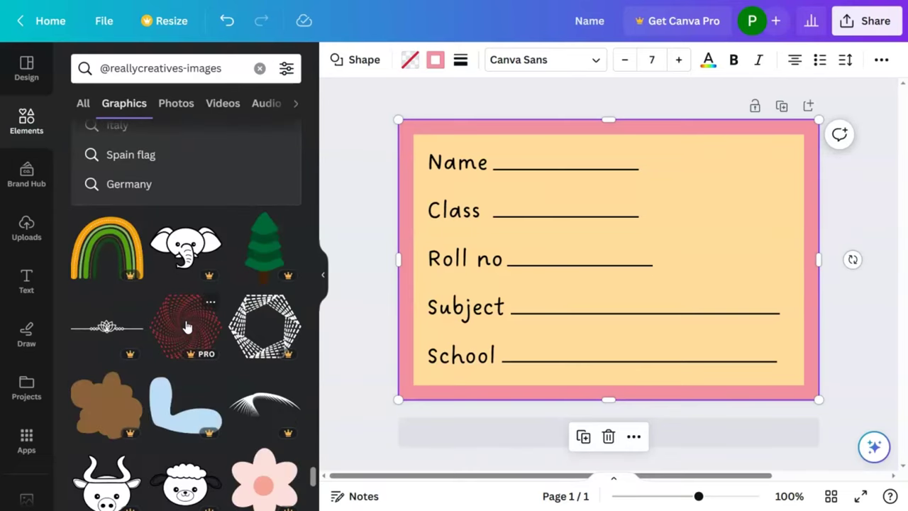
scroll(187, 326, down, 3)
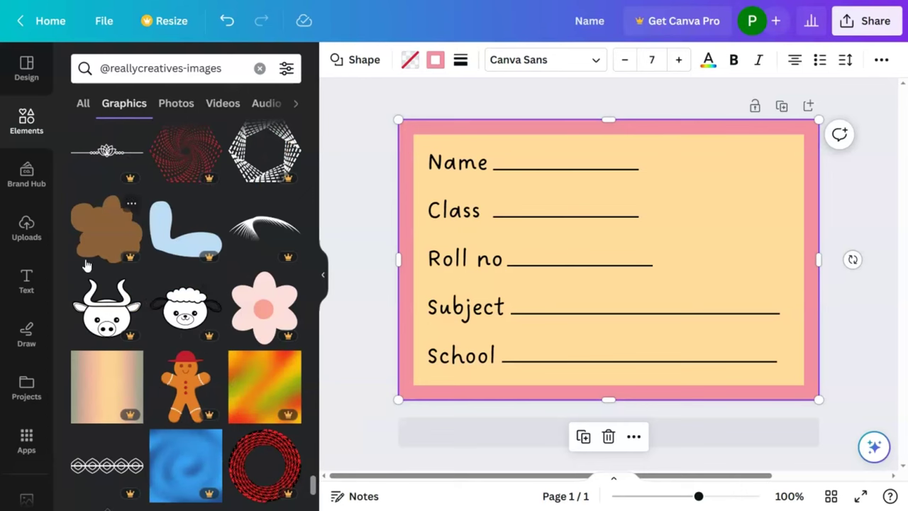
Step: Add the brown wavy blob graphic to the label's upper-right corner and recolour it light orange from the default solid colours
click(114, 232)
drag(603, 273, 745, 192)
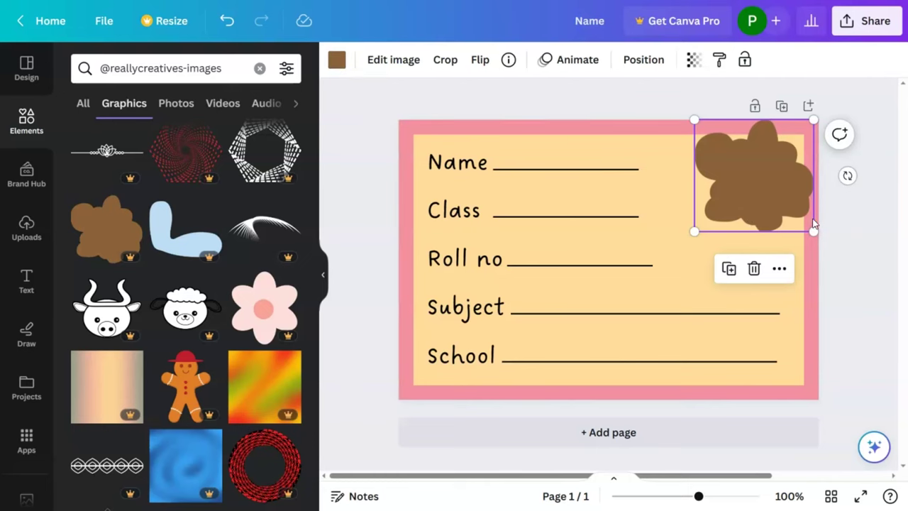
click(337, 64)
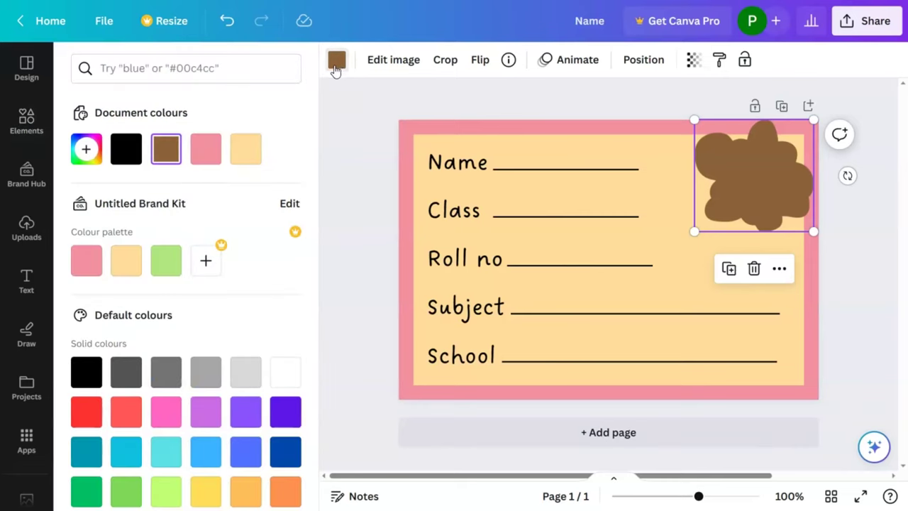
click(245, 493)
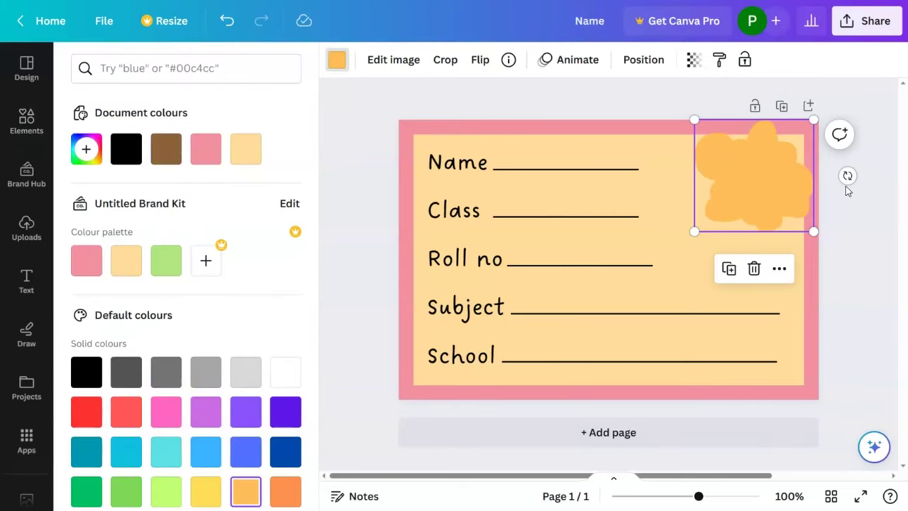
Step: Enlarge the orange blob, move it to the label's upper-left corner and rotate it so it runs off the edges
drag(737, 193, 702, 228)
drag(717, 300, 717, 178)
drag(770, 272, 795, 300)
drag(756, 255, 495, 196)
mouse_move(347, 158)
mouse_down()
mouse_move(351, 177)
mouse_move(369, 106)
mouse_move(351, 167)
mouse_up()
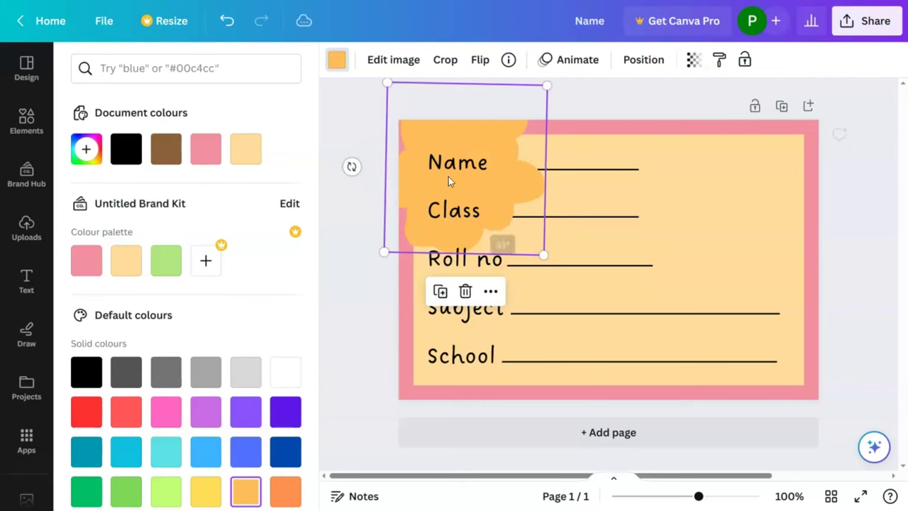
drag(426, 133, 412, 122)
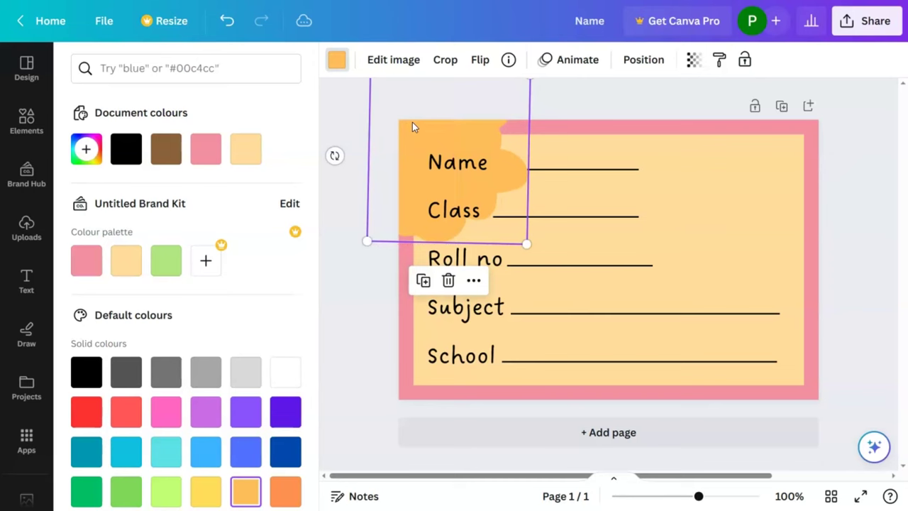
drag(335, 155, 462, 201)
drag(394, 261, 384, 282)
mouse_move(404, 186)
mouse_down()
mouse_move(410, 167)
mouse_move(408, 179)
mouse_up()
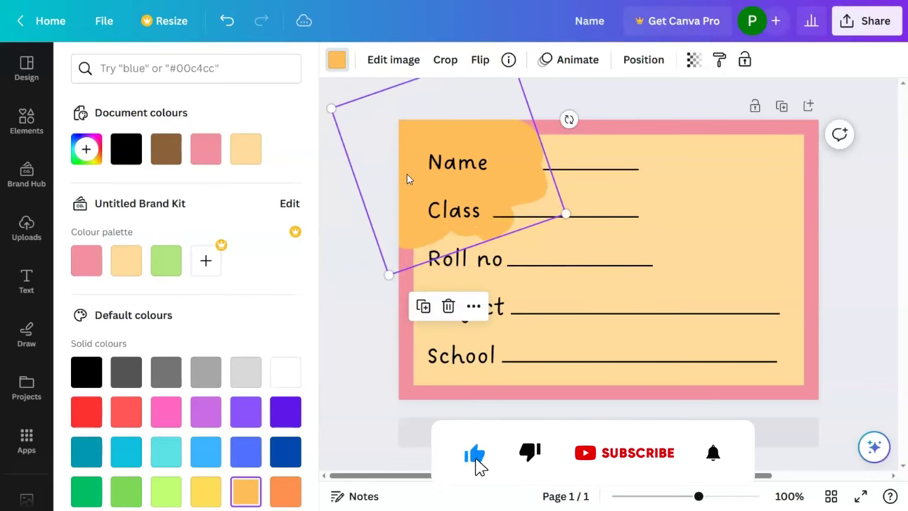
Step: Set the blob's transparency to 61 behind the lines and border, and place a copy in the label's lower-right corner
click(692, 60)
click(635, 119)
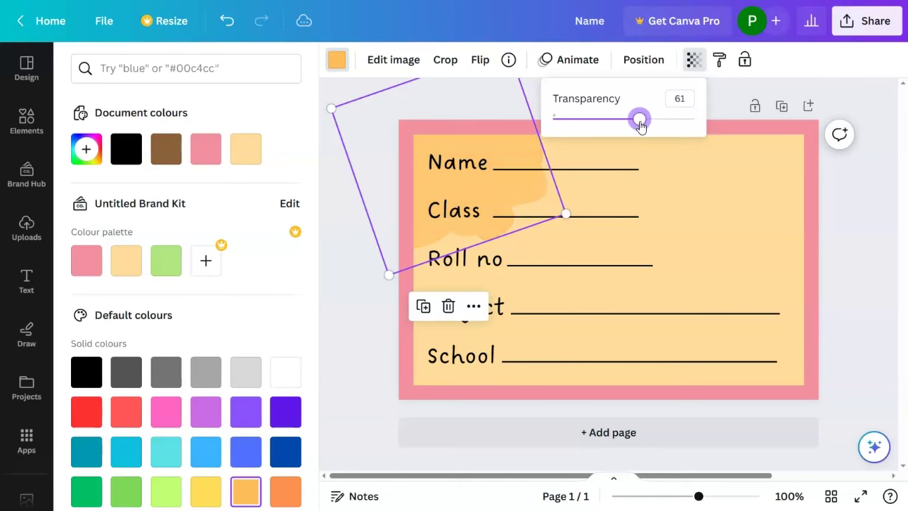
drag(446, 149, 755, 366)
click(755, 366)
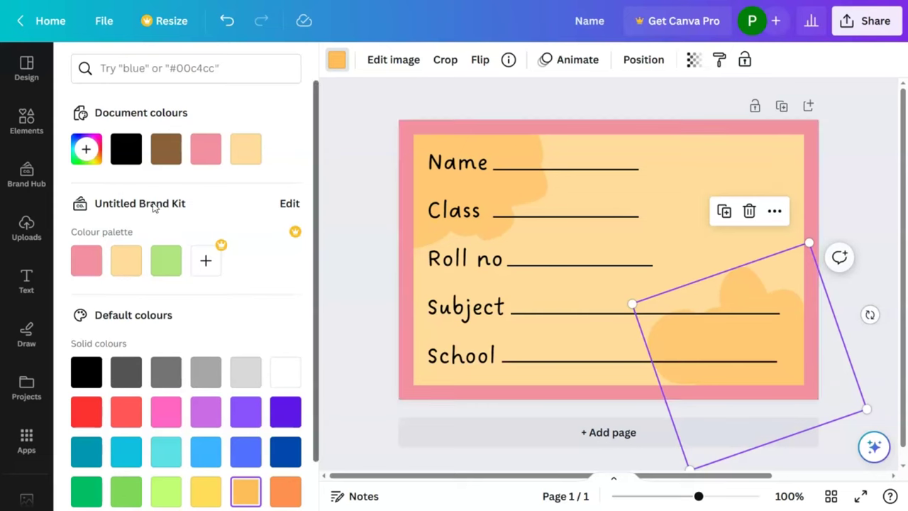
click(25, 140)
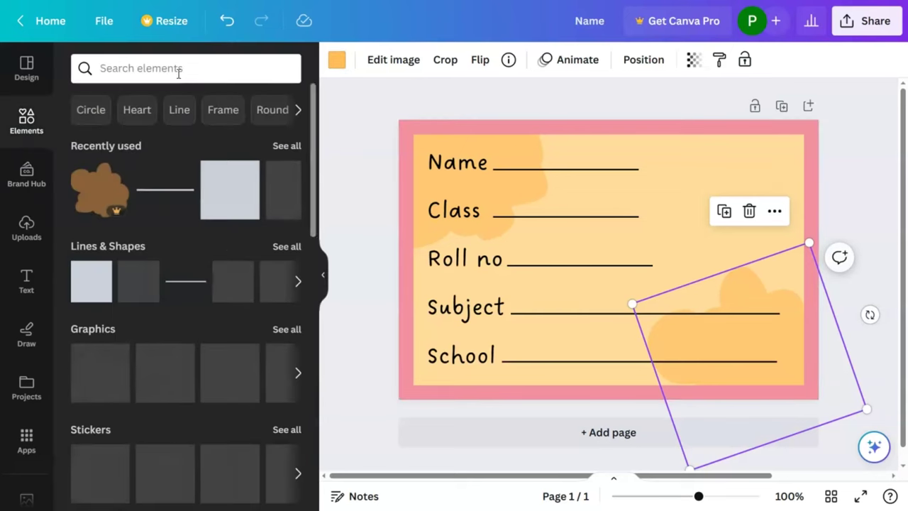
click(167, 71)
click(145, 135)
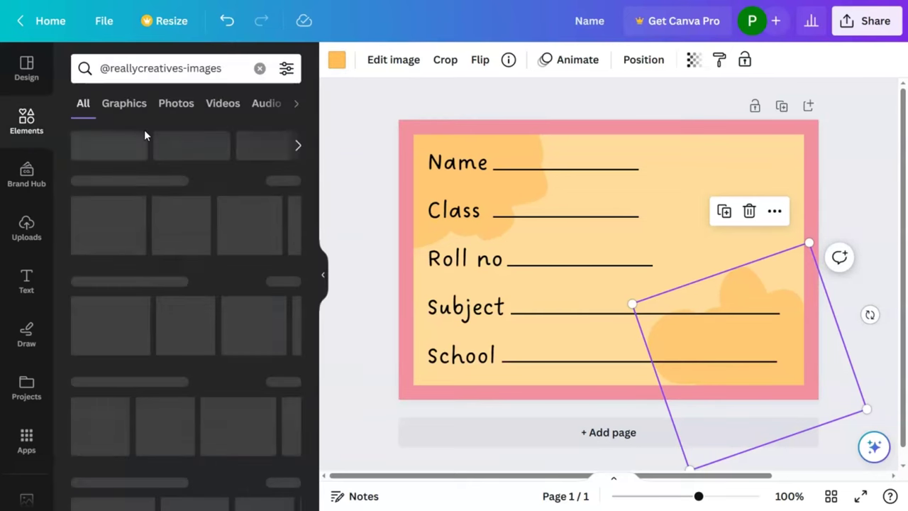
click(289, 183)
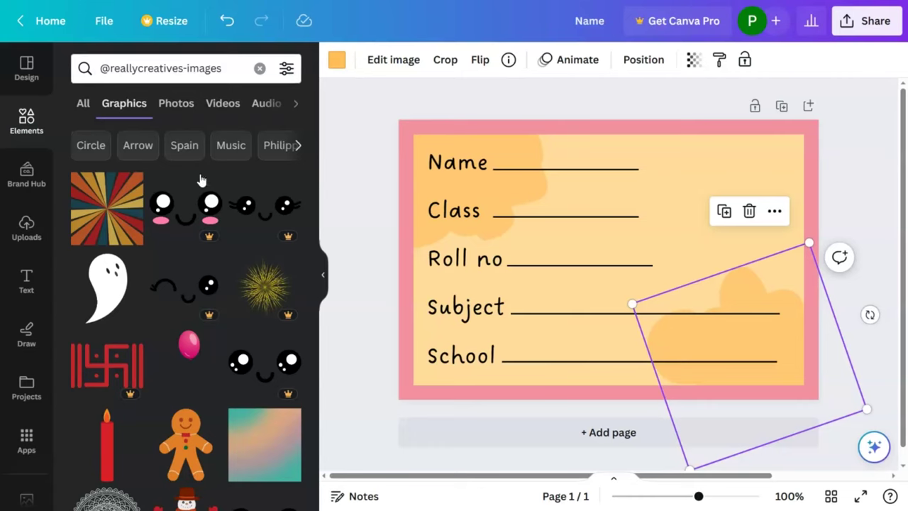
Step: Look through the graphics results for a cute animal face to decorate the label
scroll(201, 180, down, 10)
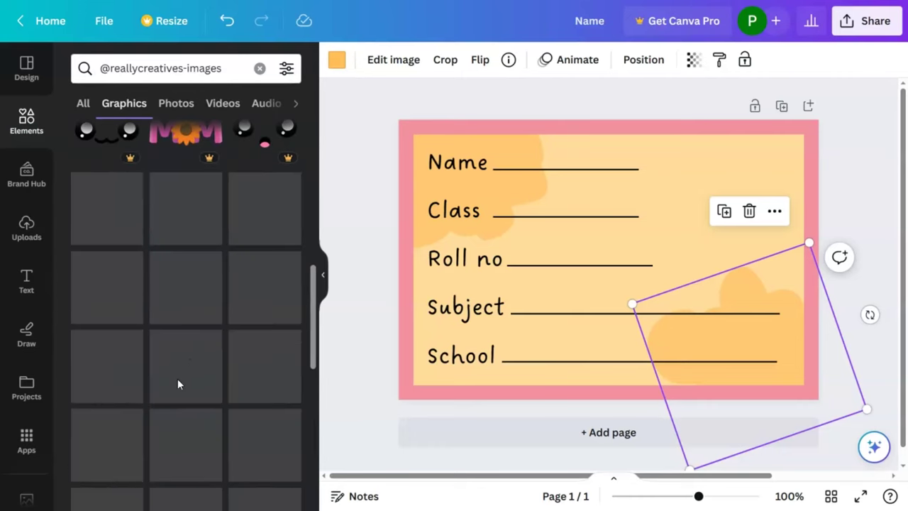
scroll(177, 378, down, 5)
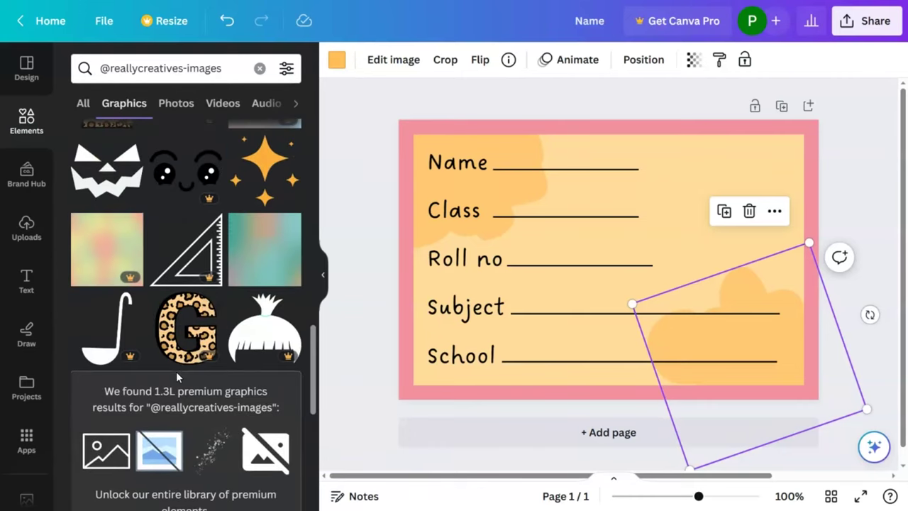
scroll(176, 371, down, 7)
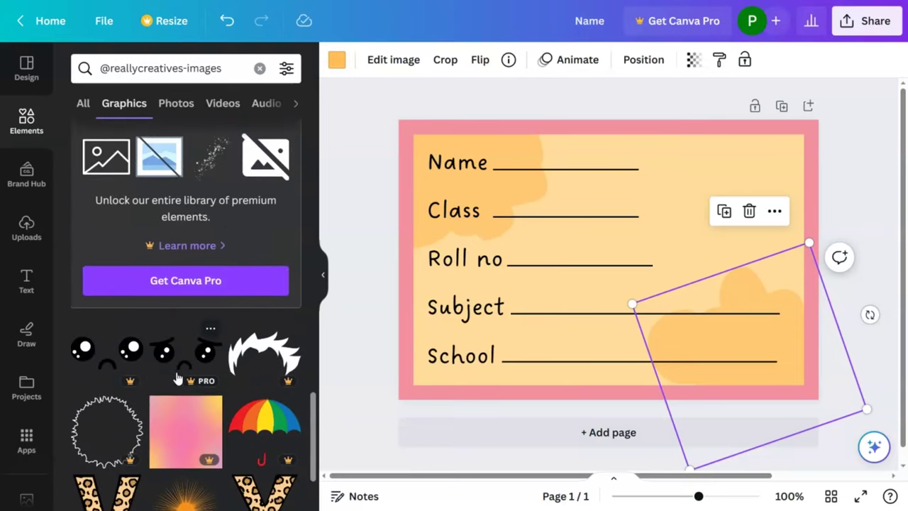
scroll(177, 376, down, 4)
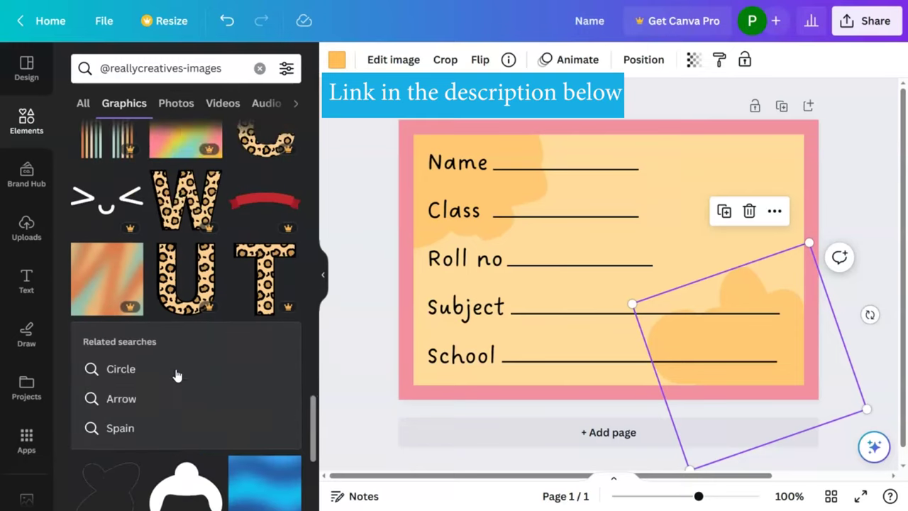
scroll(177, 375, down, 4)
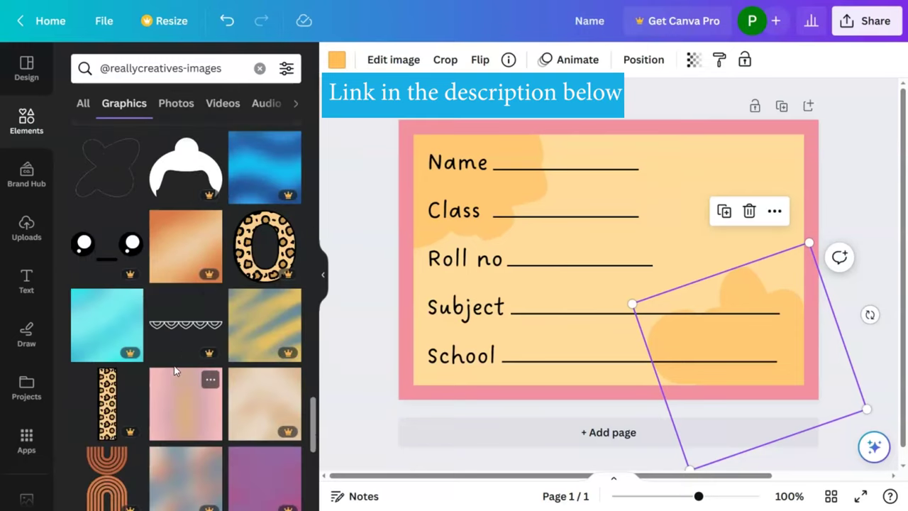
scroll(172, 368, down, 4)
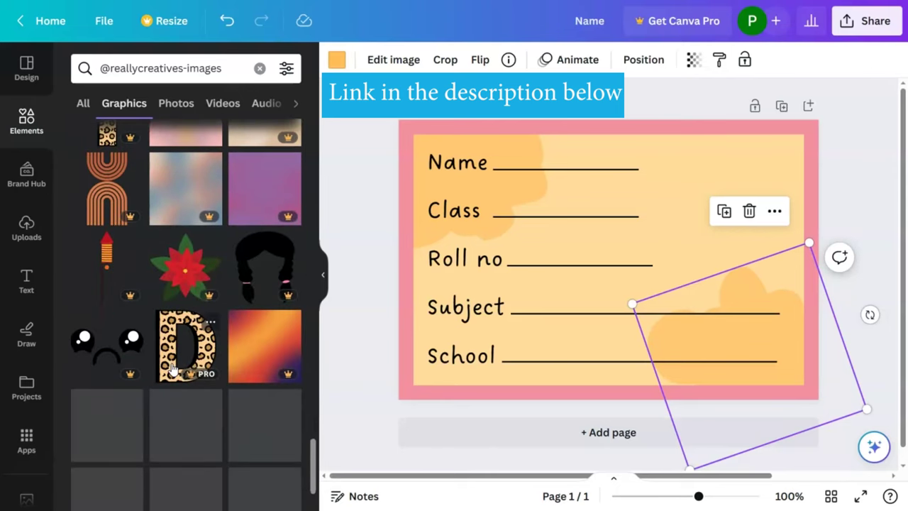
scroll(170, 366, down, 5)
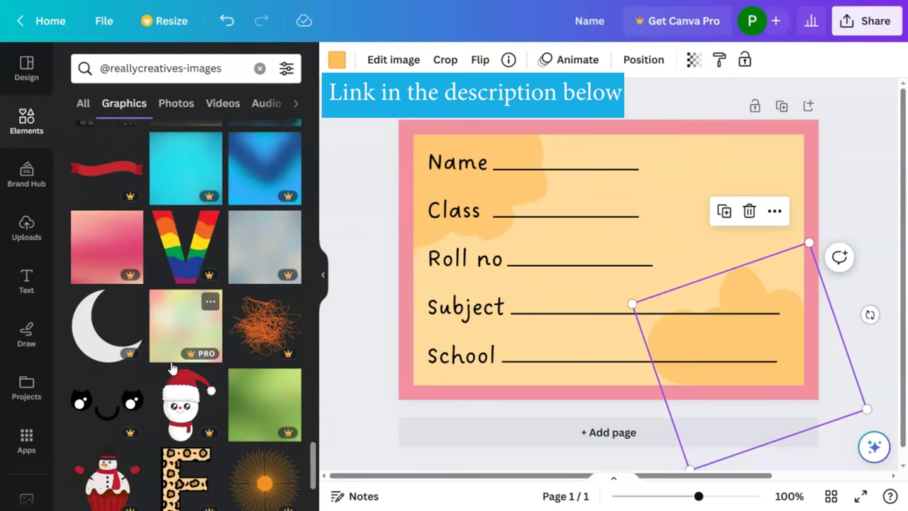
scroll(171, 366, down, 6)
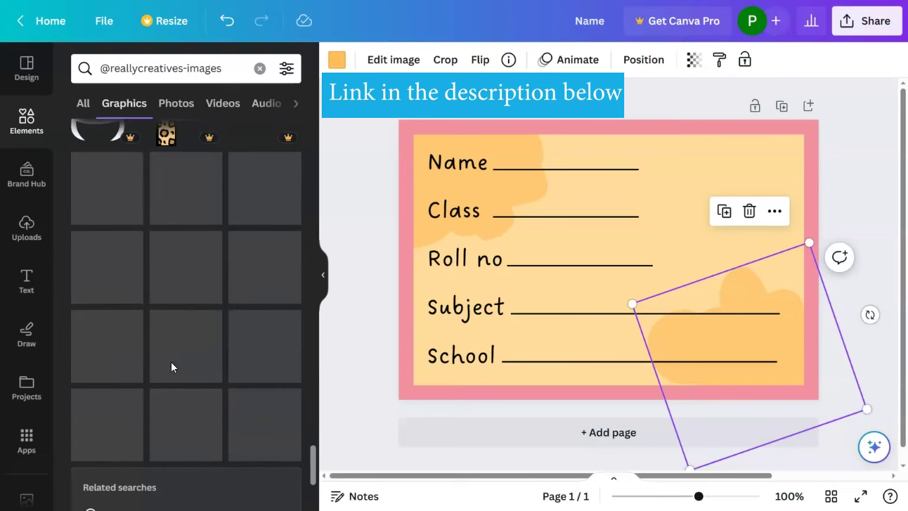
scroll(170, 367, down, 5)
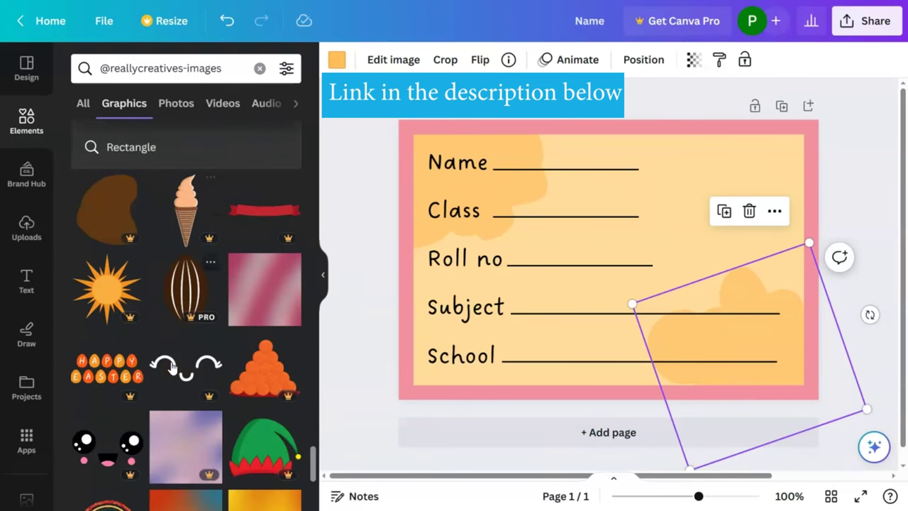
scroll(171, 367, down, 8)
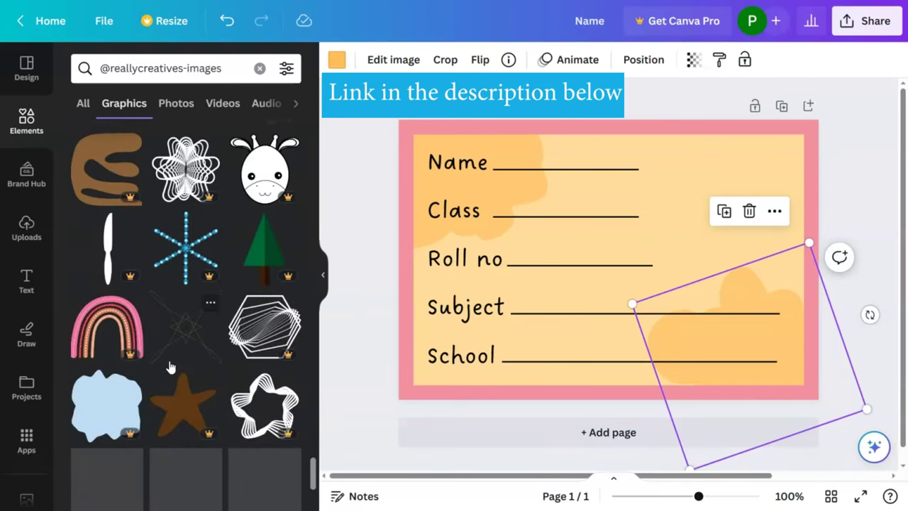
scroll(170, 366, down, 7)
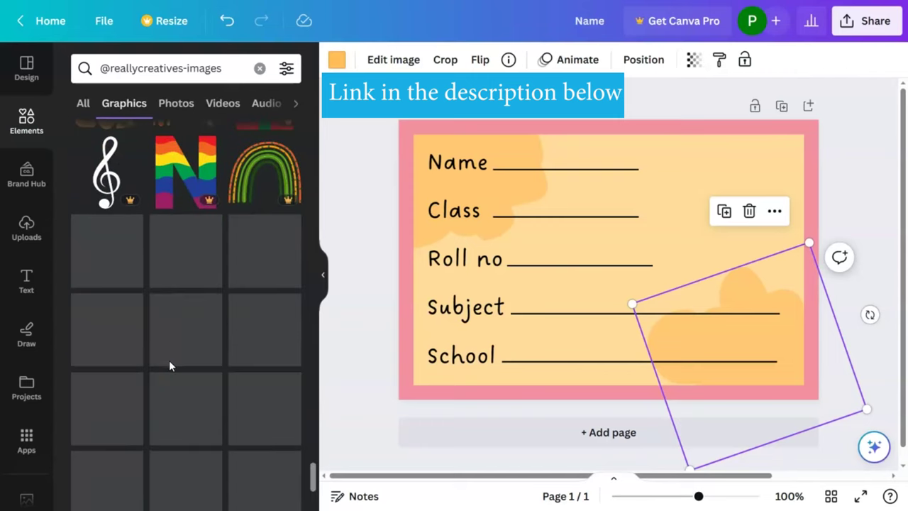
scroll(169, 365, down, 3)
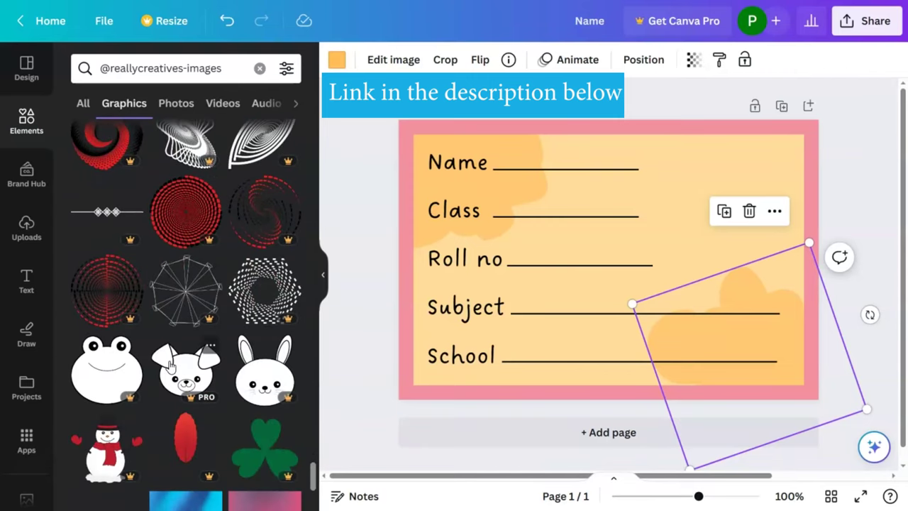
scroll(170, 365, down, 9)
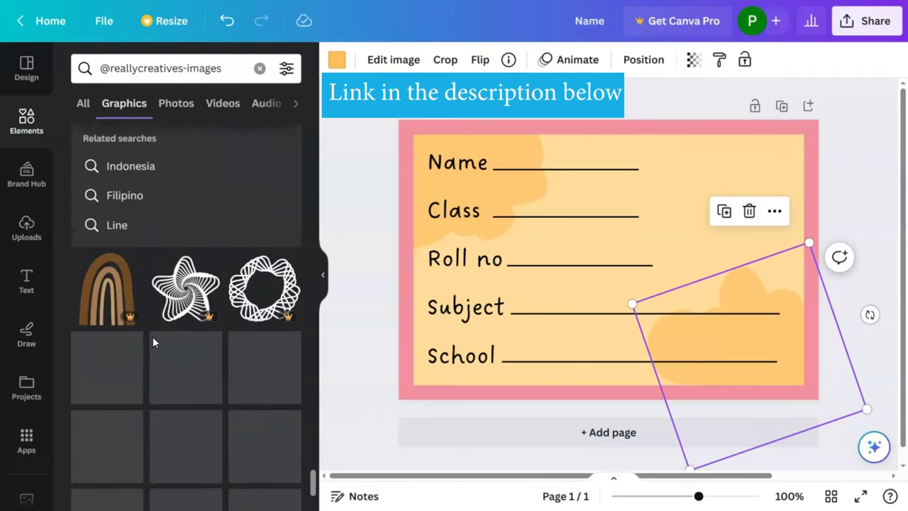
scroll(141, 334, down, 6)
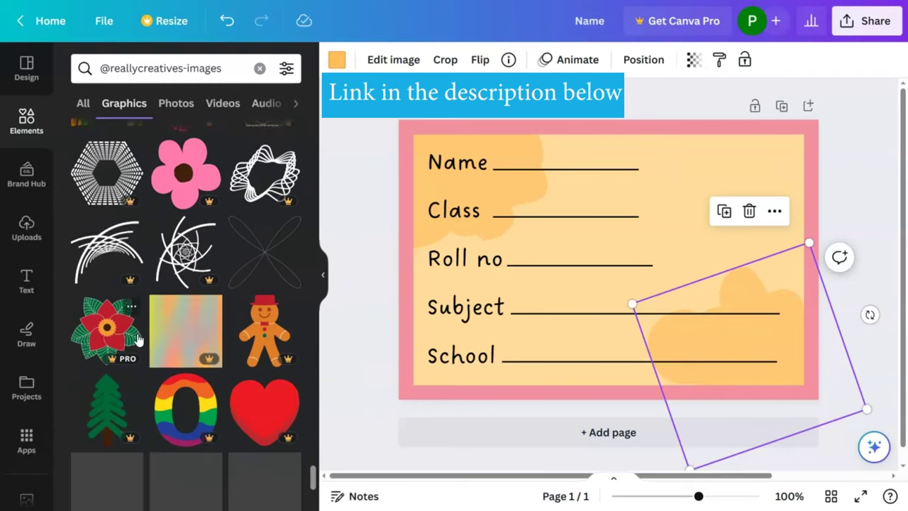
scroll(135, 331, down, 5)
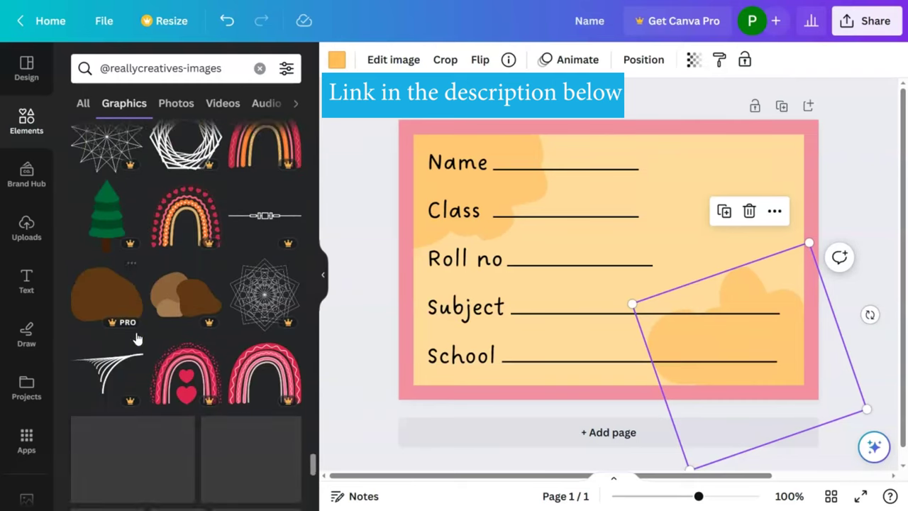
scroll(137, 338, down, 3)
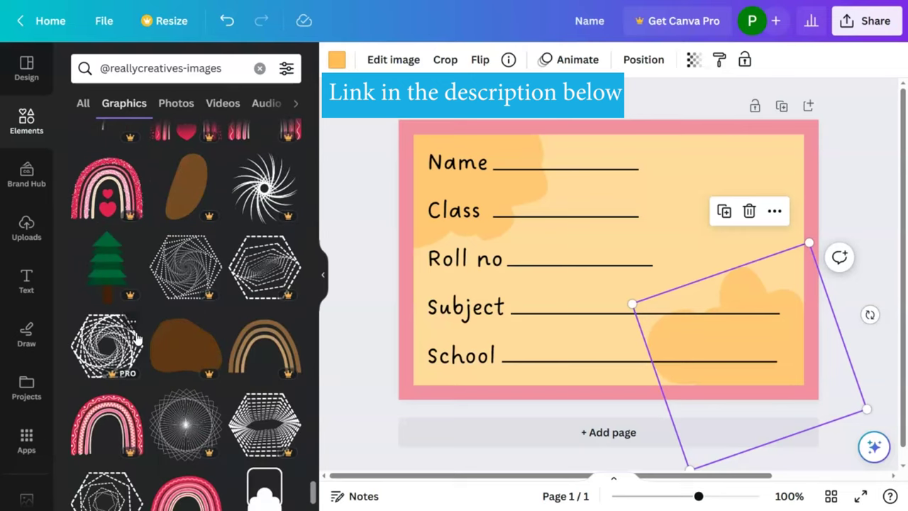
scroll(137, 339, down, 4)
scroll(190, 362, down, 3)
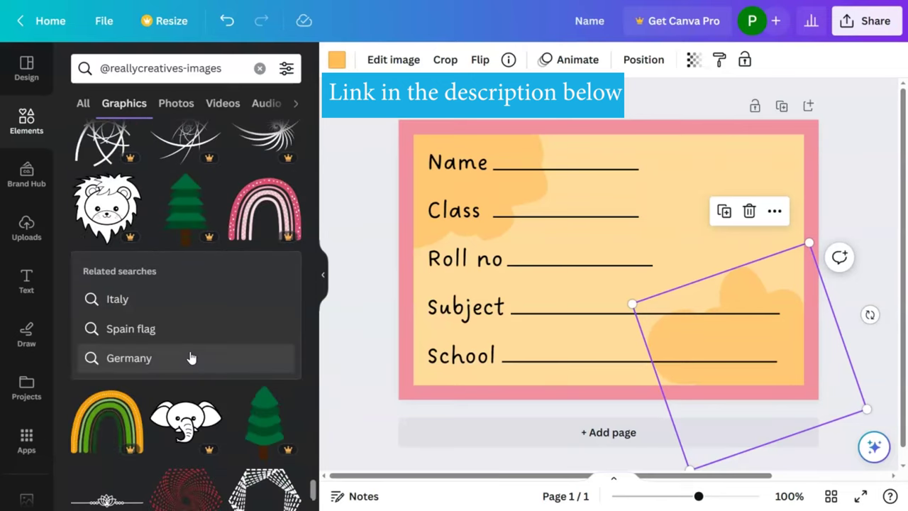
scroll(190, 358, down, 3)
scroll(190, 356, down, 1)
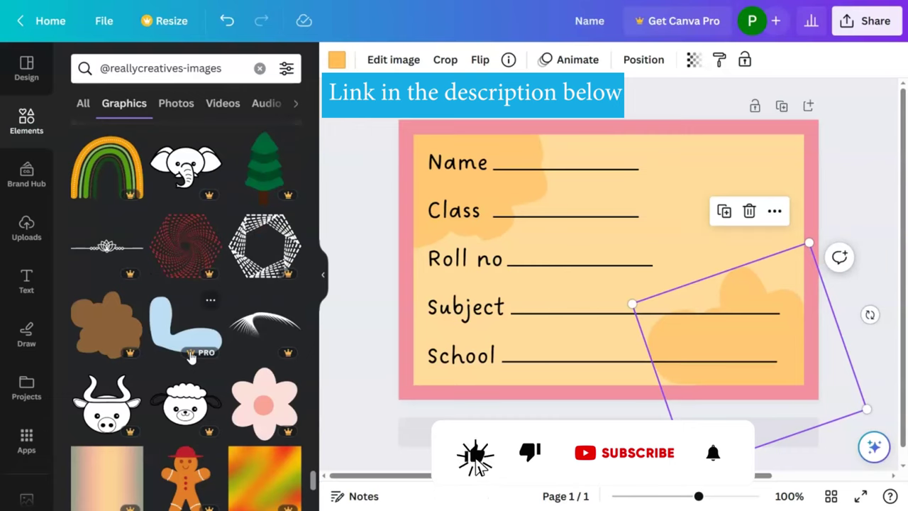
scroll(190, 355, down, 5)
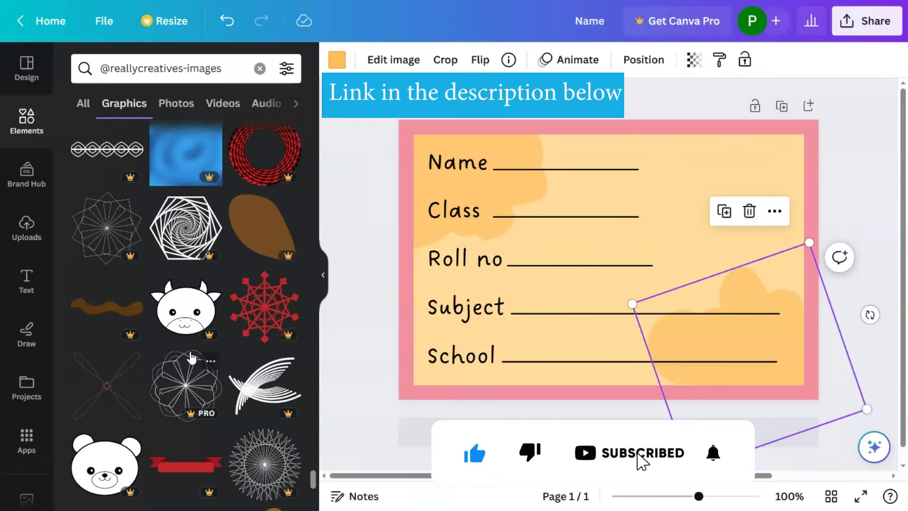
scroll(190, 356, down, 5)
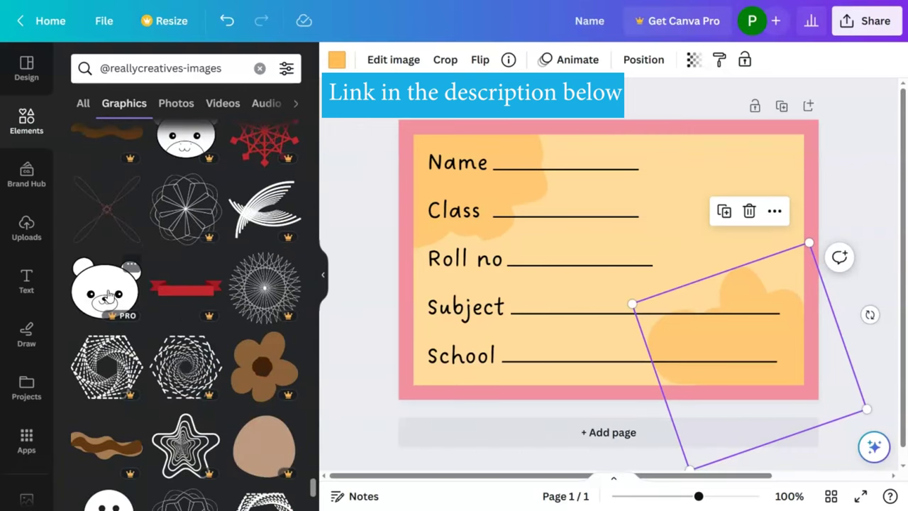
Step: Add the white bear face to the label's upper-right area and recolour its white fill pale yellow from the brand kit palette
click(106, 294)
drag(647, 264, 715, 225)
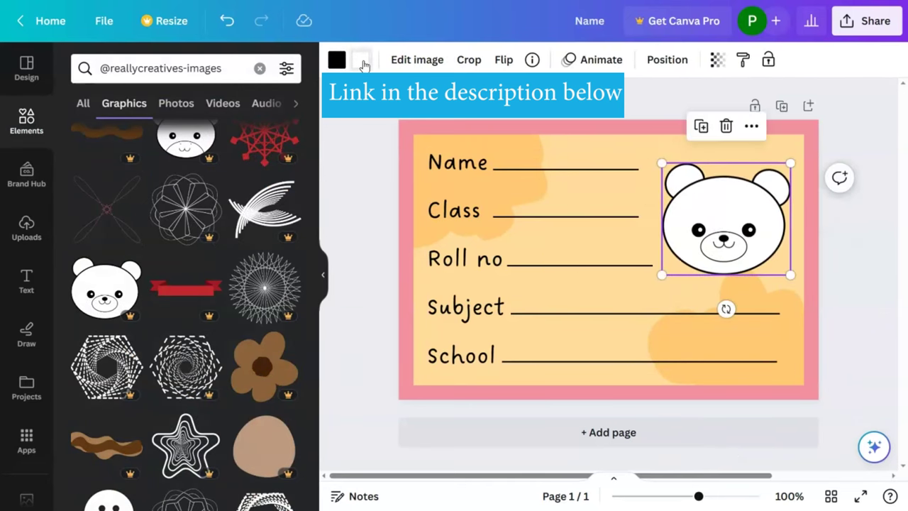
click(361, 61)
click(127, 260)
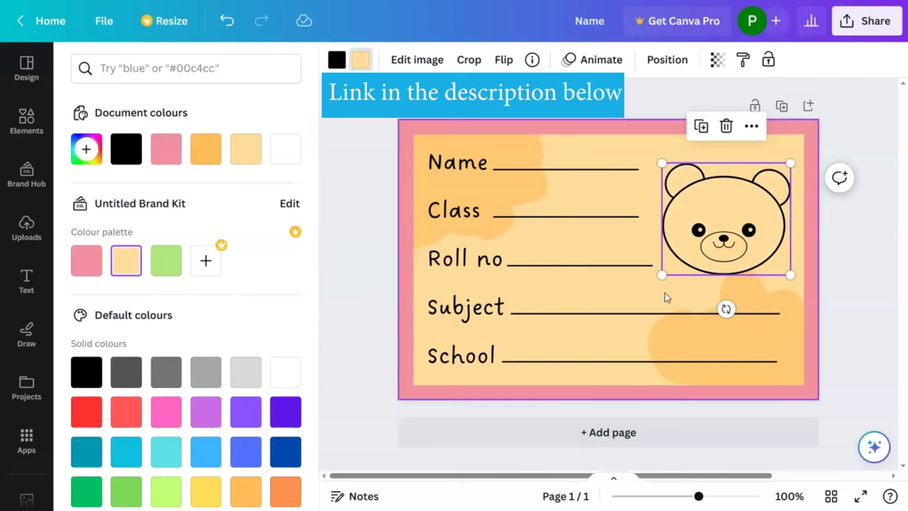
Step: Tilt the bear face slightly clockwise and fit it into the space beside the Name, Class and Roll no lines
drag(731, 248, 735, 245)
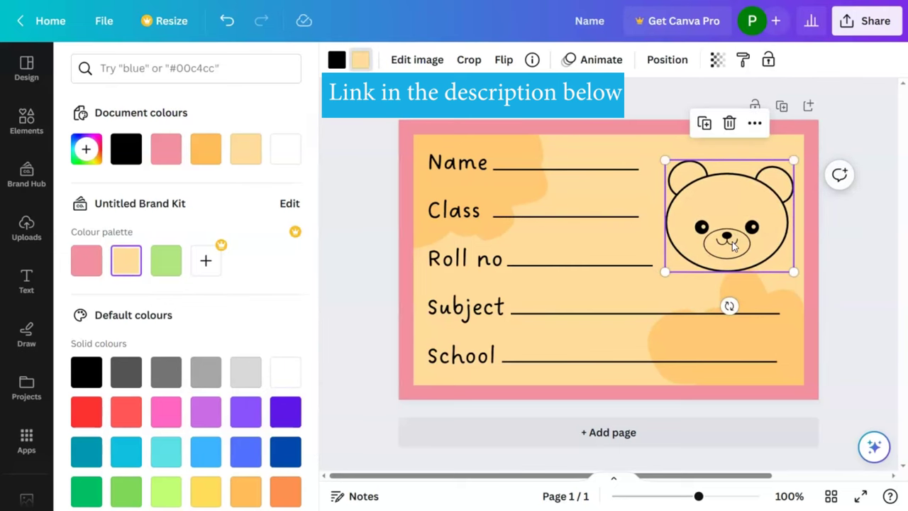
drag(729, 306, 717, 305)
drag(754, 238, 745, 230)
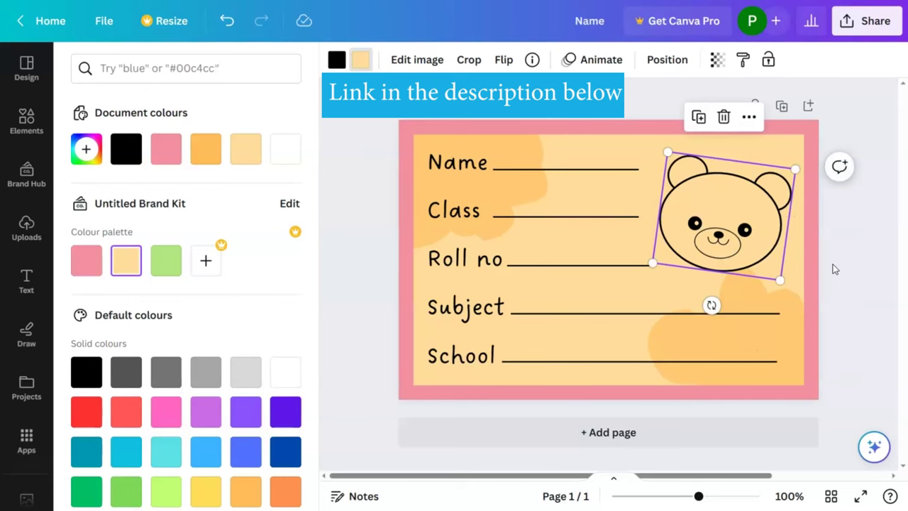
key(Escape)
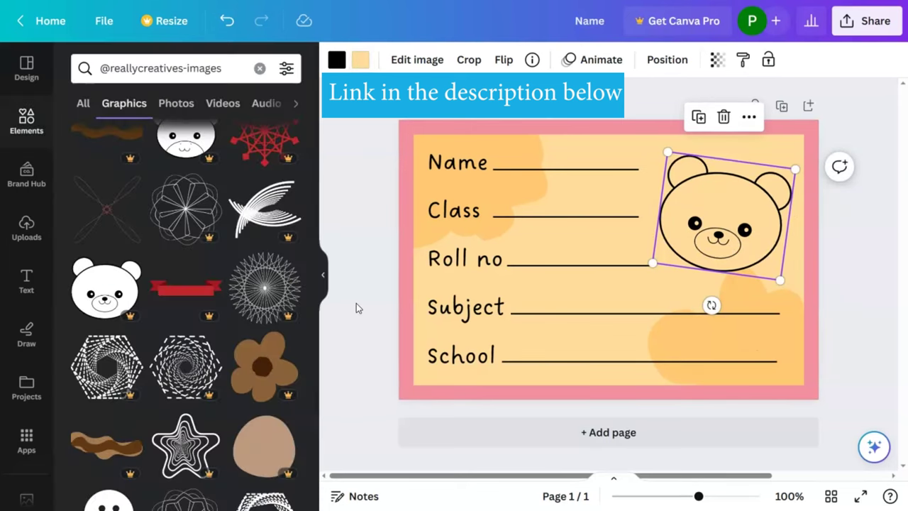
Step: Duplicate the finished bear label page and delete the bear face from the copy on page 2
click(621, 159)
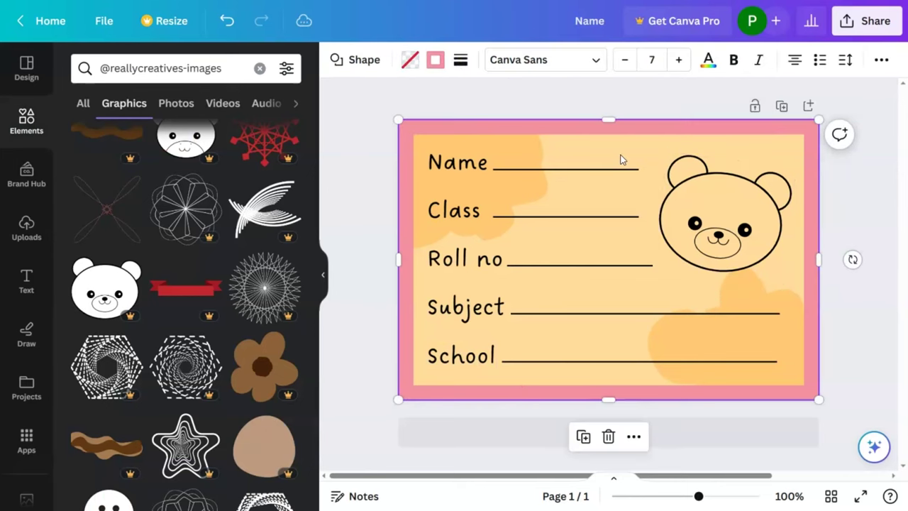
click(781, 107)
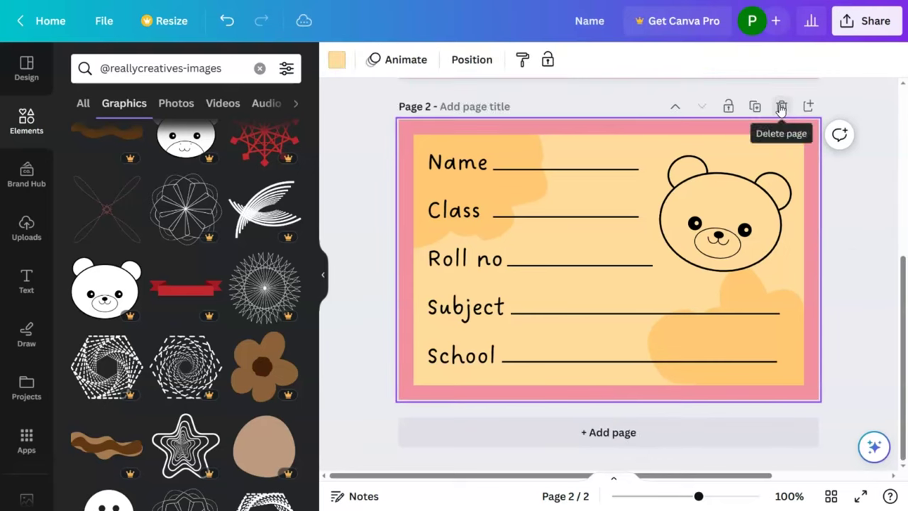
click(734, 206)
key(Delete)
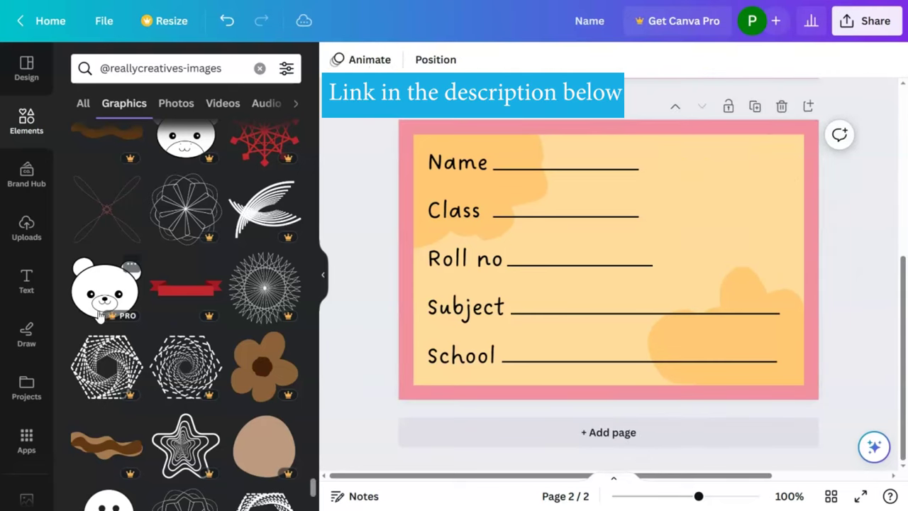
Step: Add the white cow face to page 2's upper-right area and tilt it slightly clockwise
scroll(106, 312, up, 5)
click(185, 305)
drag(583, 272, 700, 230)
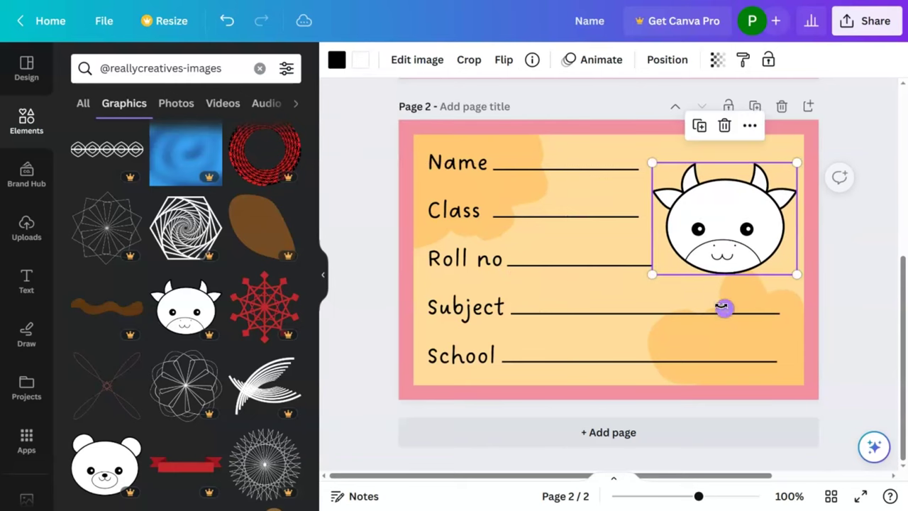
drag(723, 309, 714, 308)
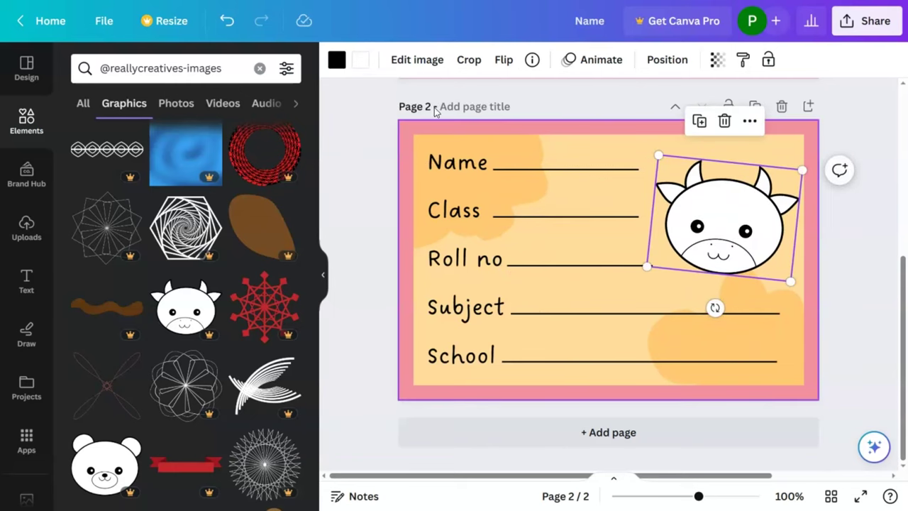
Step: Recolour the cow face's white fill pale yellow from the brand kit palette
click(360, 62)
click(126, 260)
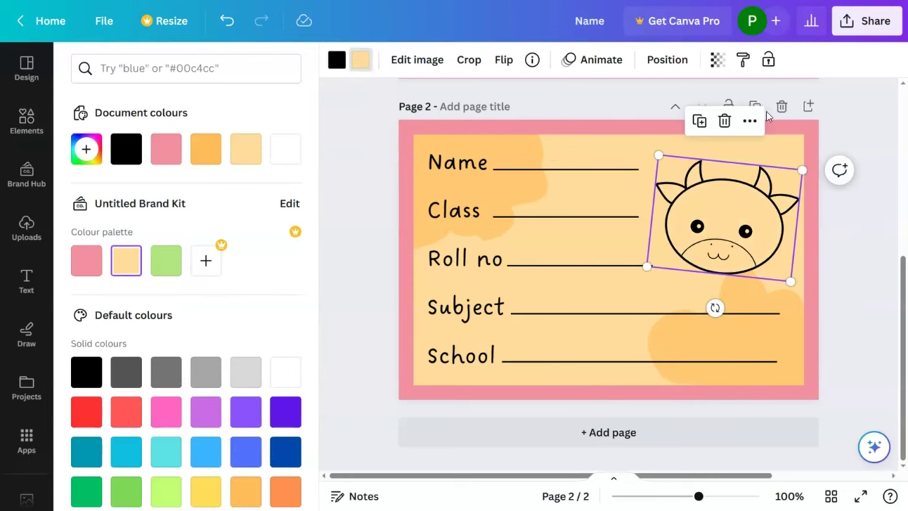
click(776, 142)
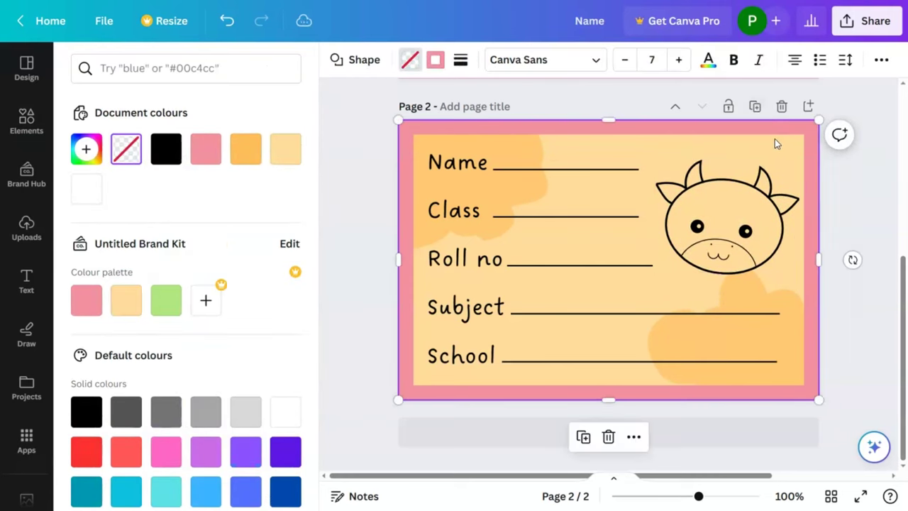
Step: Duplicate page 2 and delete the cow face from the copy on page 3
click(755, 106)
click(715, 242)
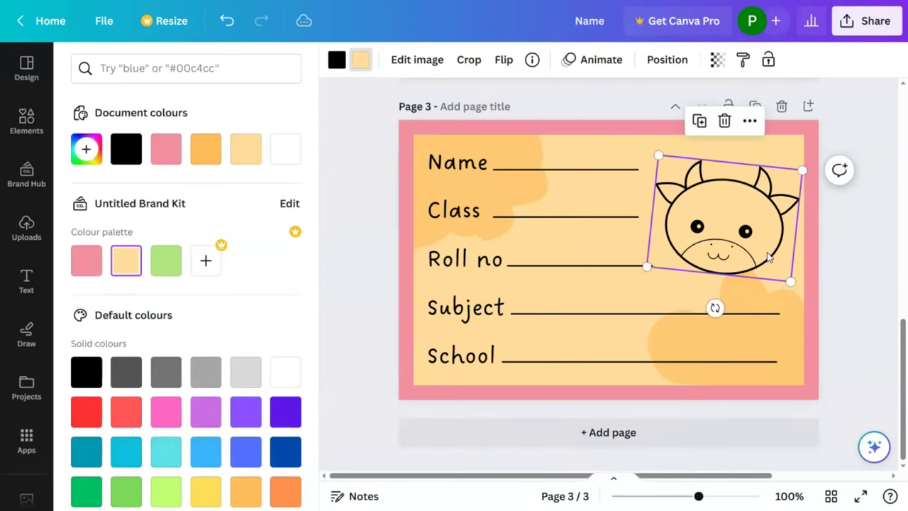
key(Delete)
Step: Add the white elephant face to page 3's upper-right area, tilted clockwise, and recolour its white fill pale yellow from the brand kit palette
scroll(212, 383, up, 10)
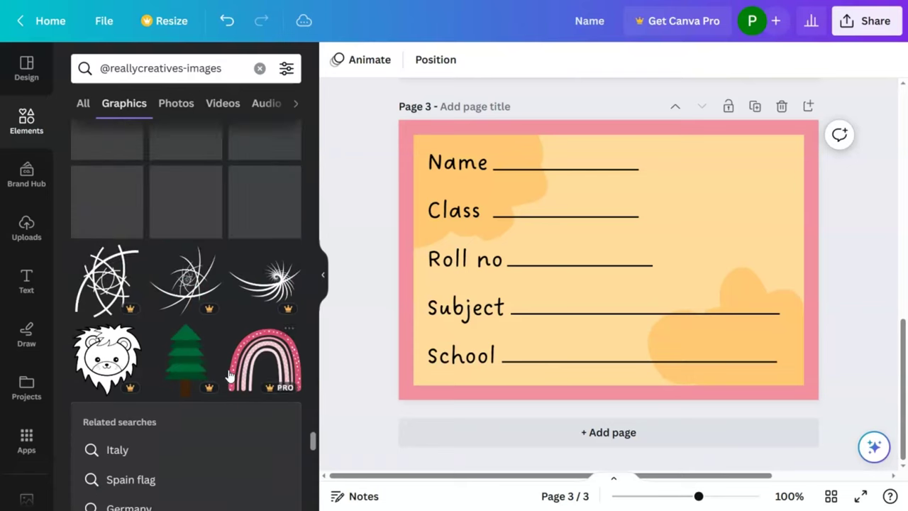
click(188, 344)
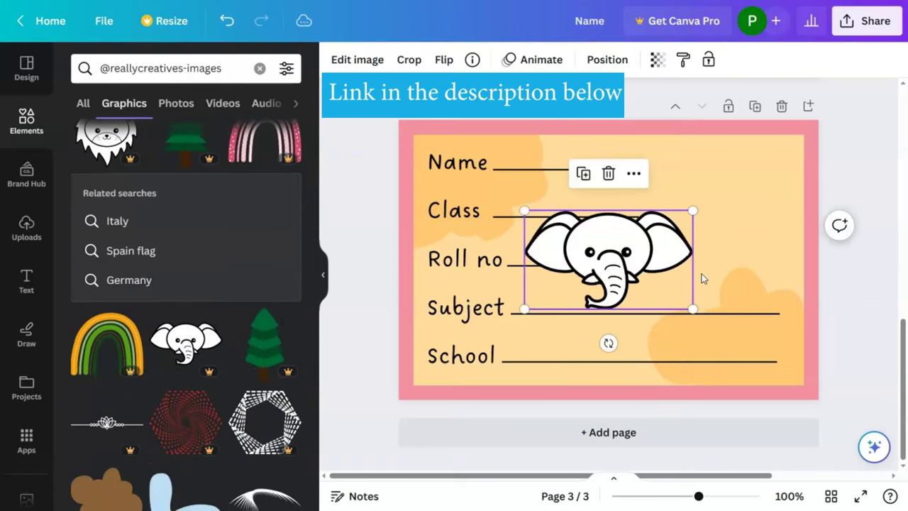
key(Delete)
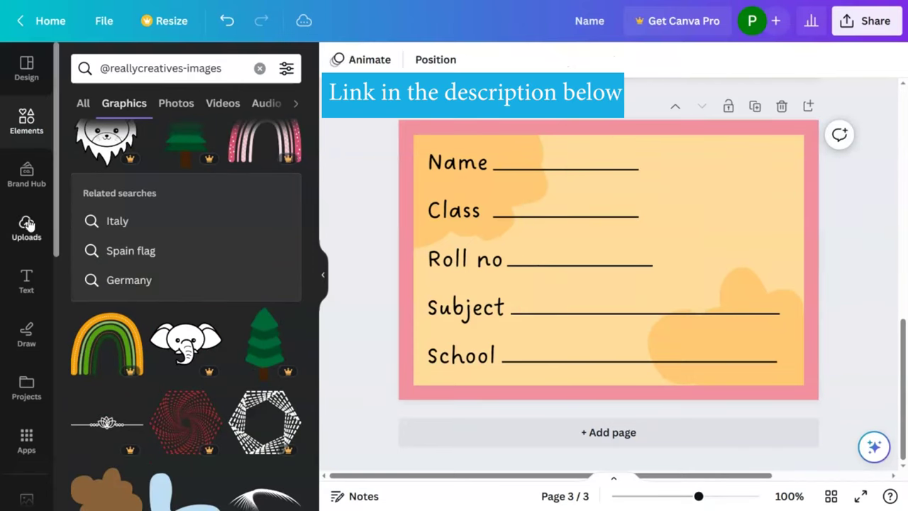
key(ctrl+z)
drag(727, 224, 723, 220)
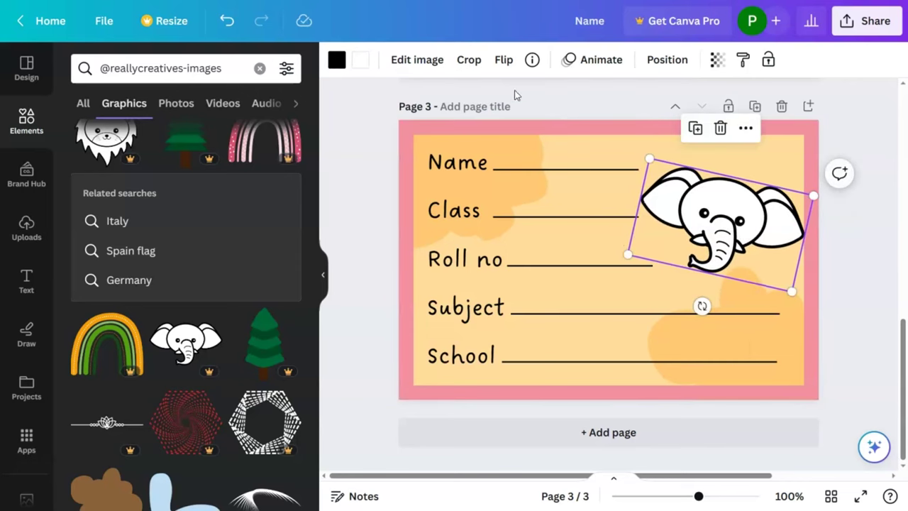
click(362, 62)
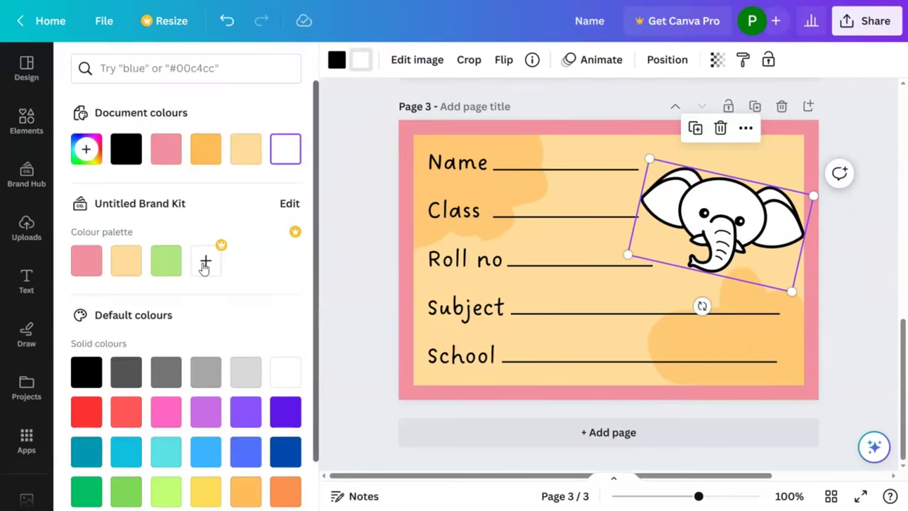
click(128, 261)
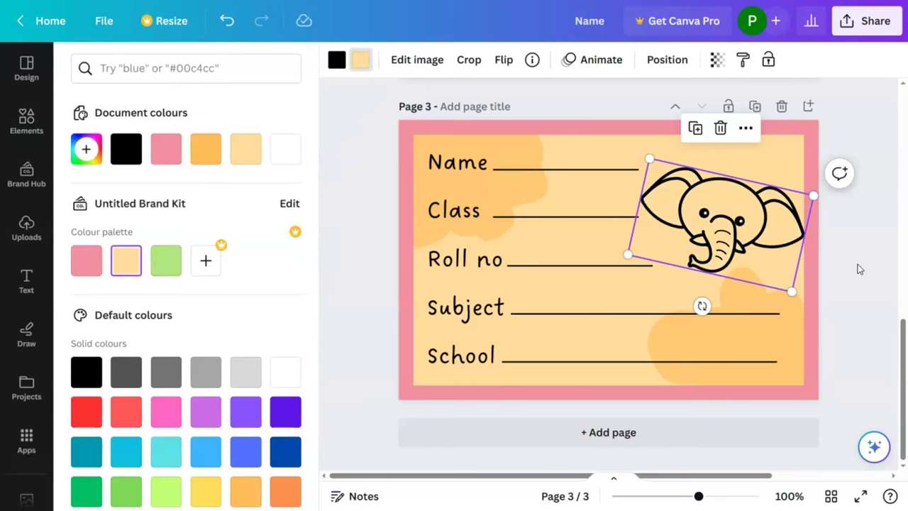
Step: Duplicate page 3 and delete the elephant face from the copy on page 4
click(812, 277)
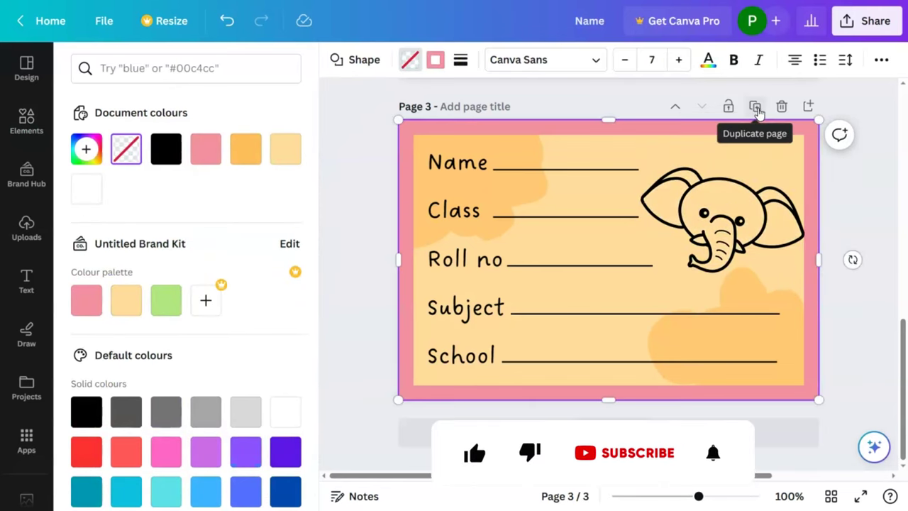
click(755, 107)
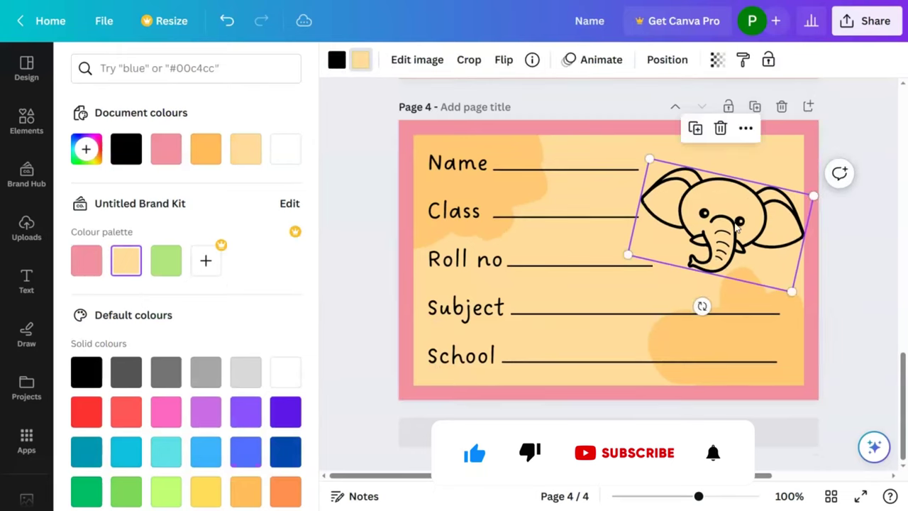
key(Delete)
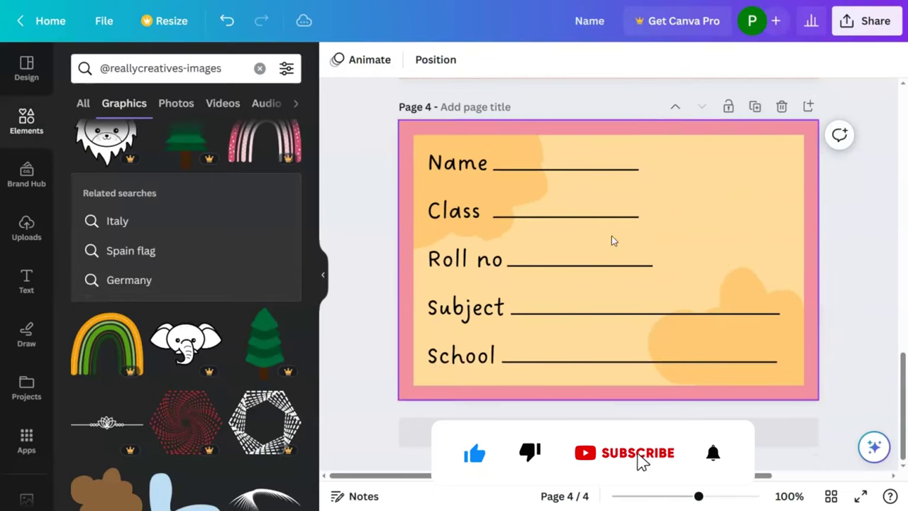
Step: Add the white lion face to page 4's upper-right area, tilted slightly clockwise, and recolour its white fill with document colour #ffdd9a
scroll(229, 326, up, 1)
drag(105, 181, 726, 218)
drag(780, 273, 785, 281)
drag(725, 314, 712, 314)
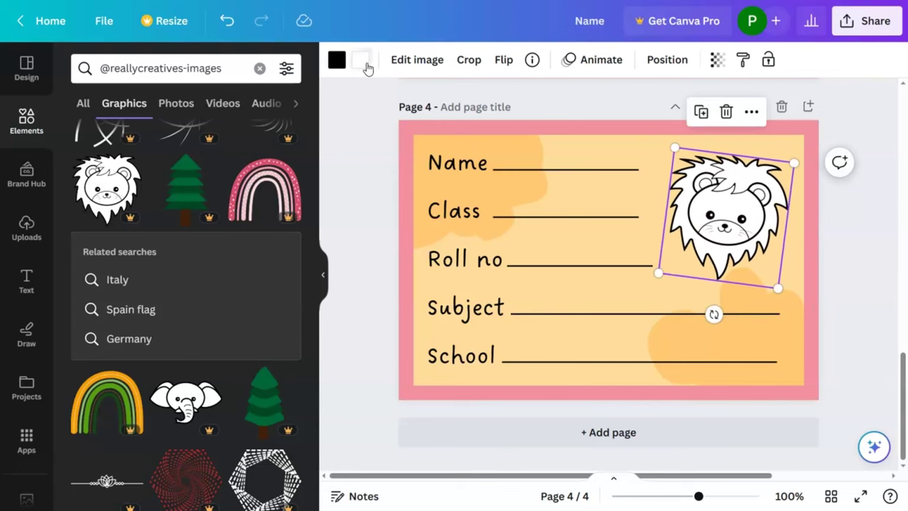
click(363, 64)
click(246, 152)
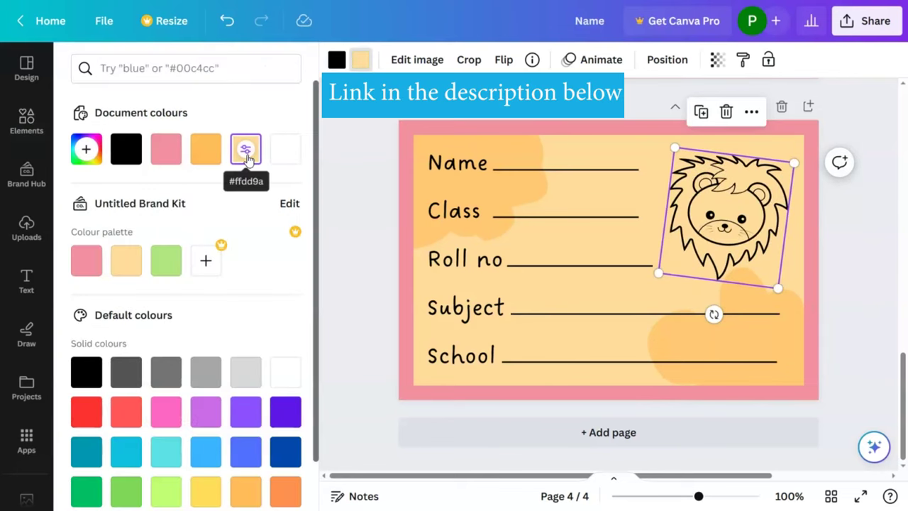